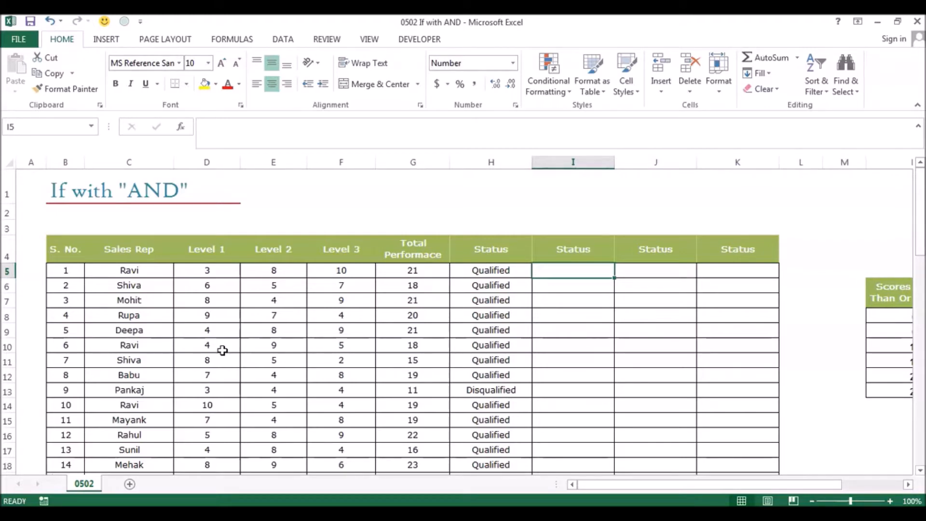
- Start an IF formula with a nested AND function in the first empty Status cell, I5
{"action": "left_click", "coordinate": [464, 272]}
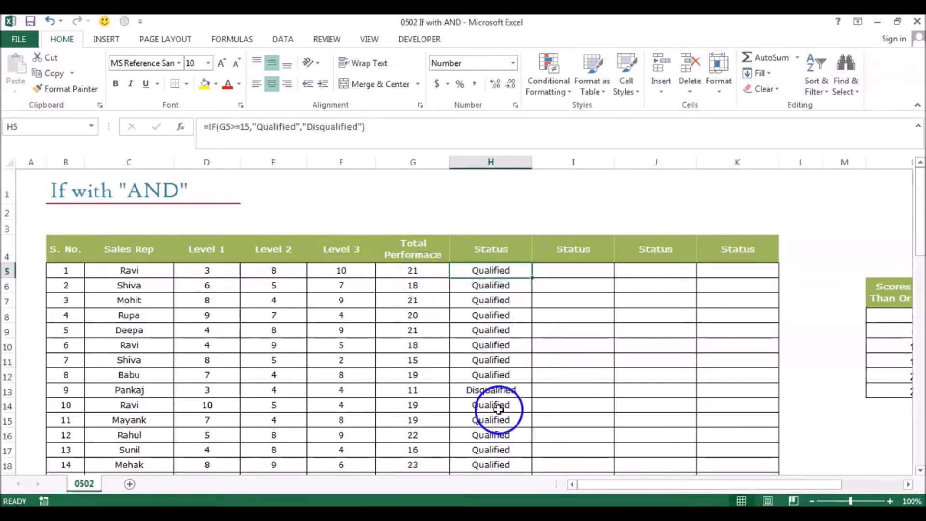
{"action": "left_click", "coordinate": [548, 270]}
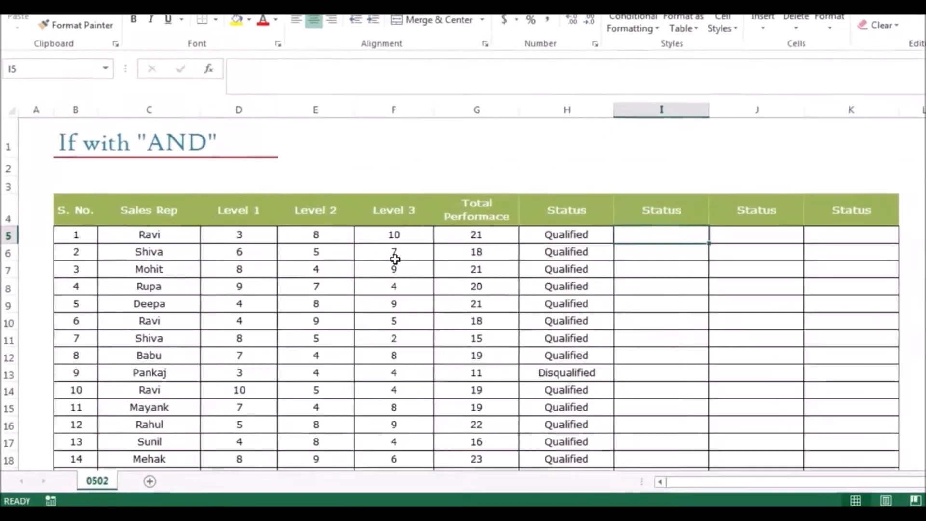
{"action": "type", "text": "=if"}
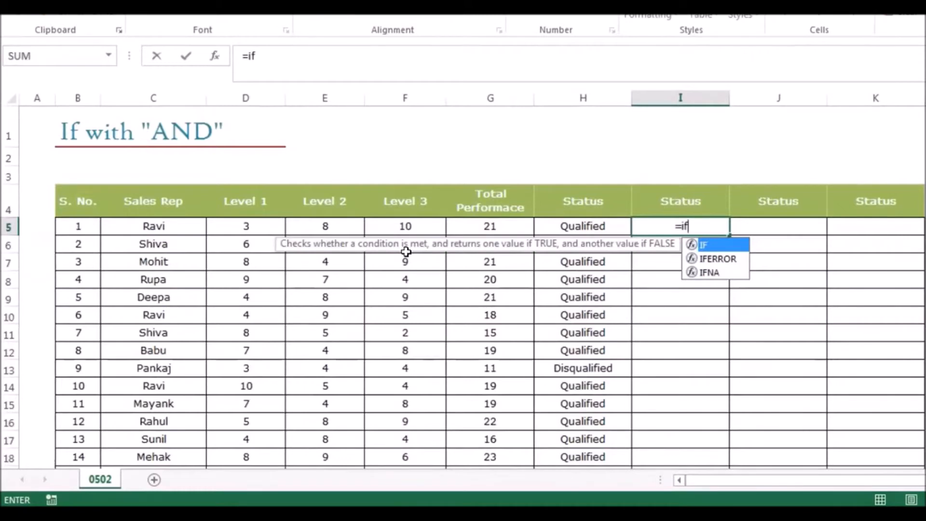
{"action": "key", "text": "Tab"}
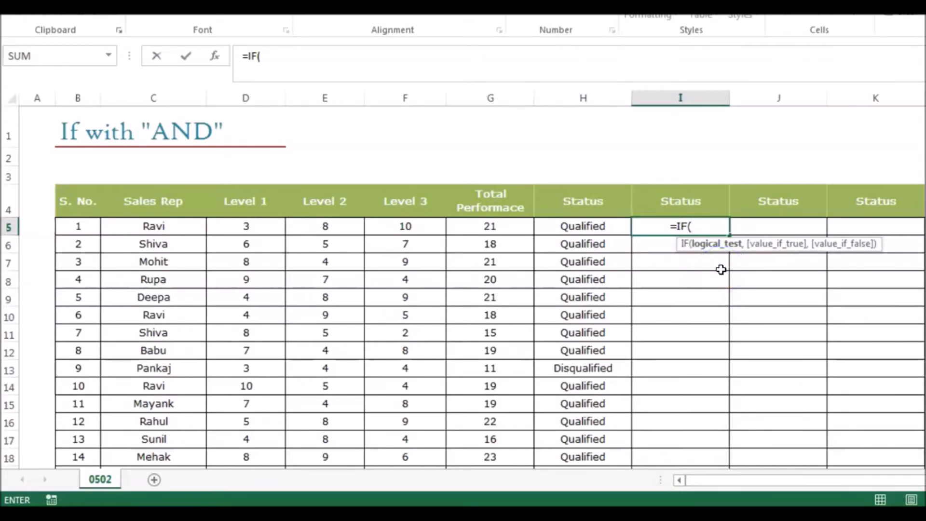
{"action": "type", "text": "and"}
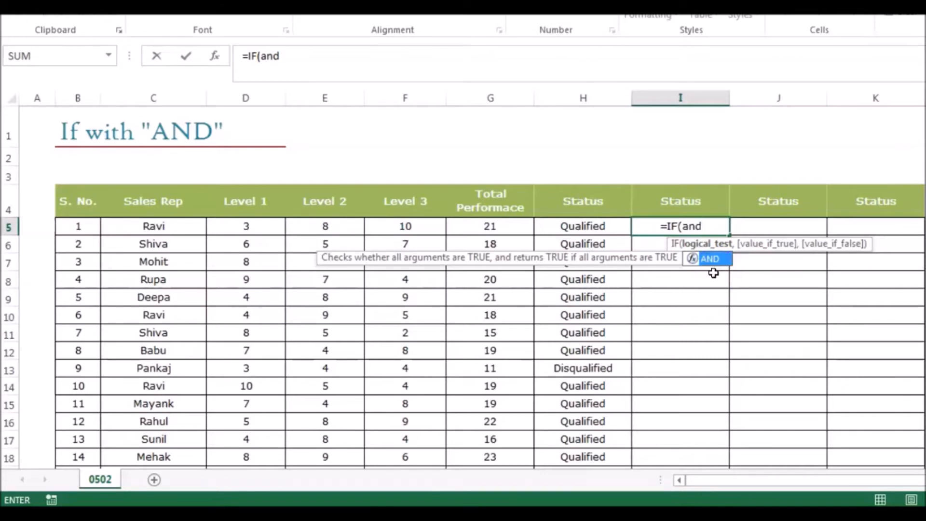
{"action": "key", "text": "Tab"}
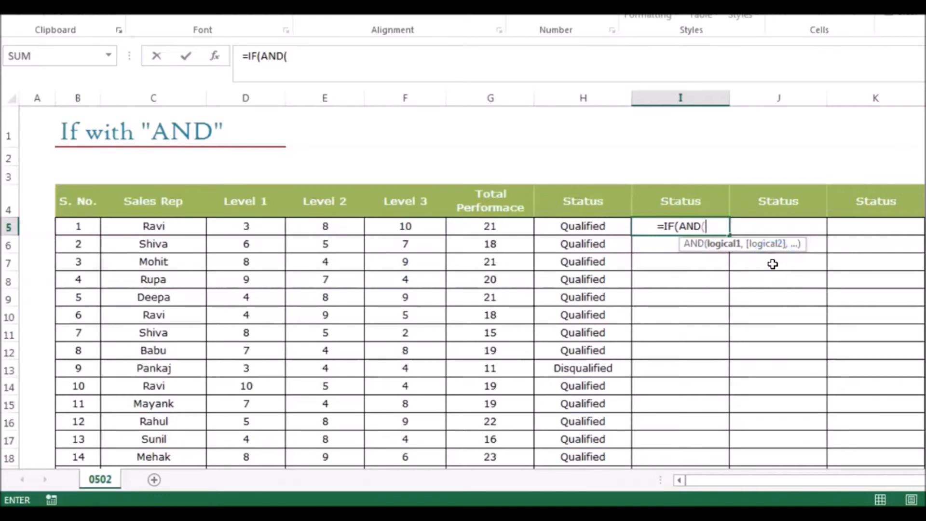
- Add D5>=5 and E5>=5 as the AND function's conditions for the Level 1 and Level 2 scores
{"action": "left_click", "coordinate": [245, 223]}
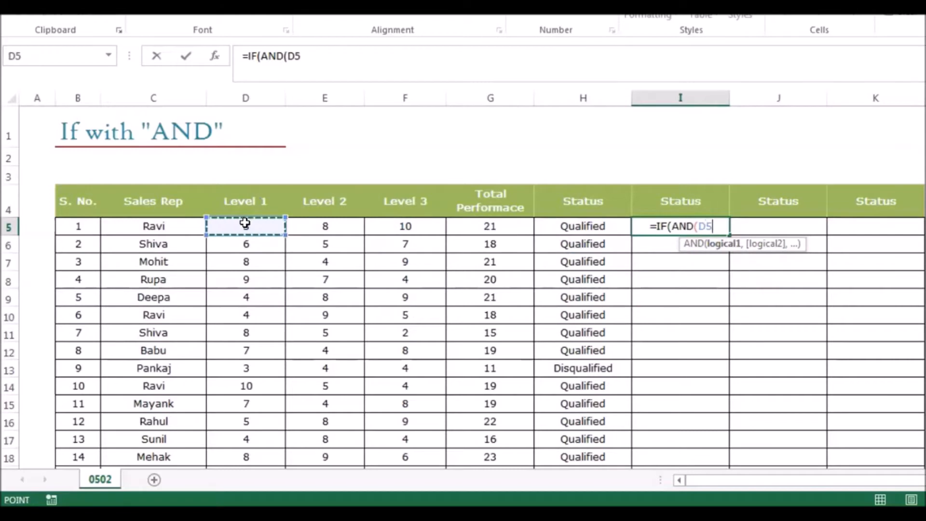
{"action": "type", "text": ">=5"}
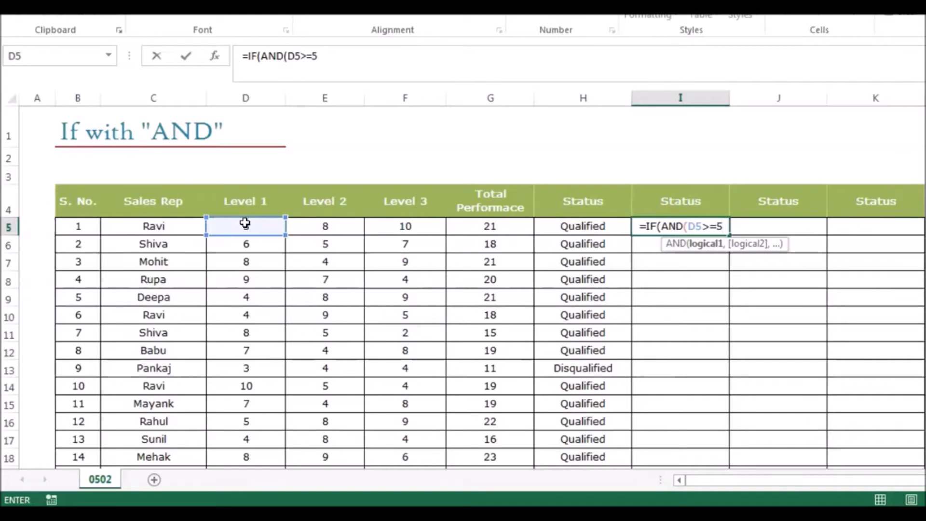
{"action": "type", "text": ","}
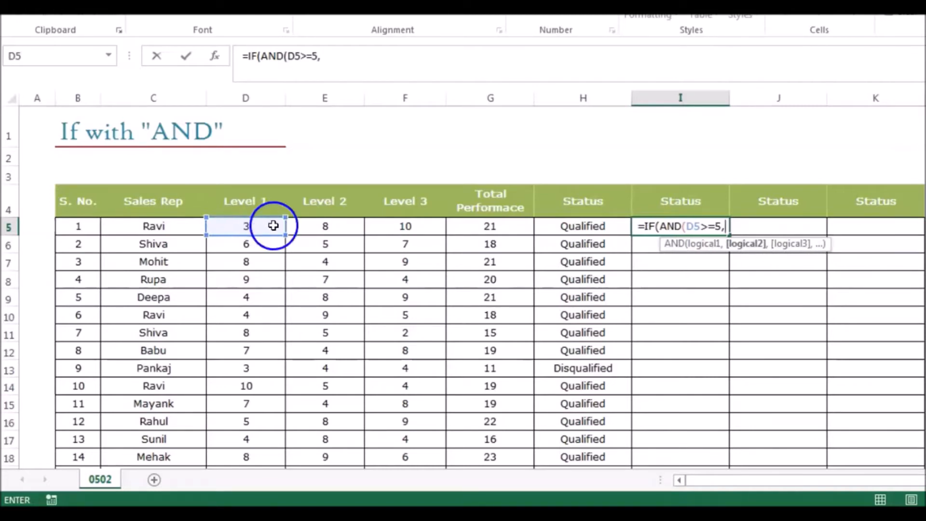
{"action": "left_click", "coordinate": [308, 221]}
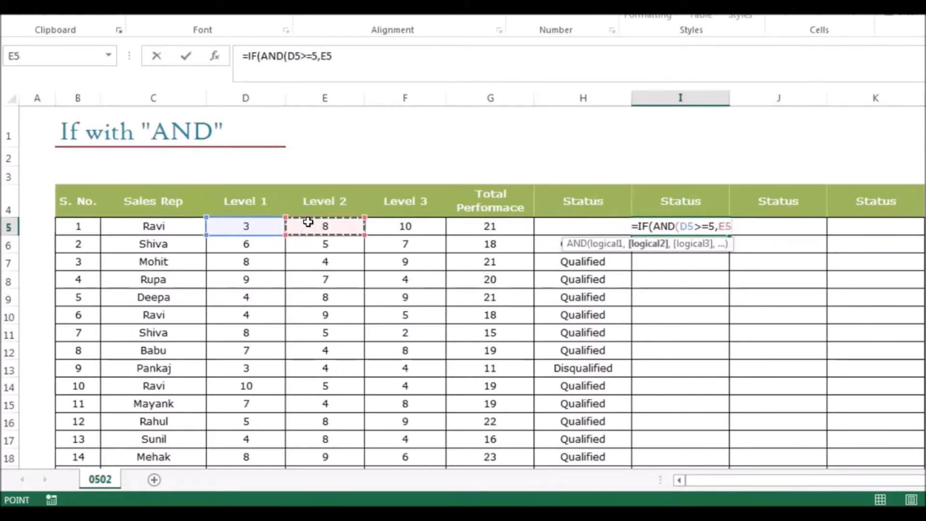
{"action": "type", "text": ">"}
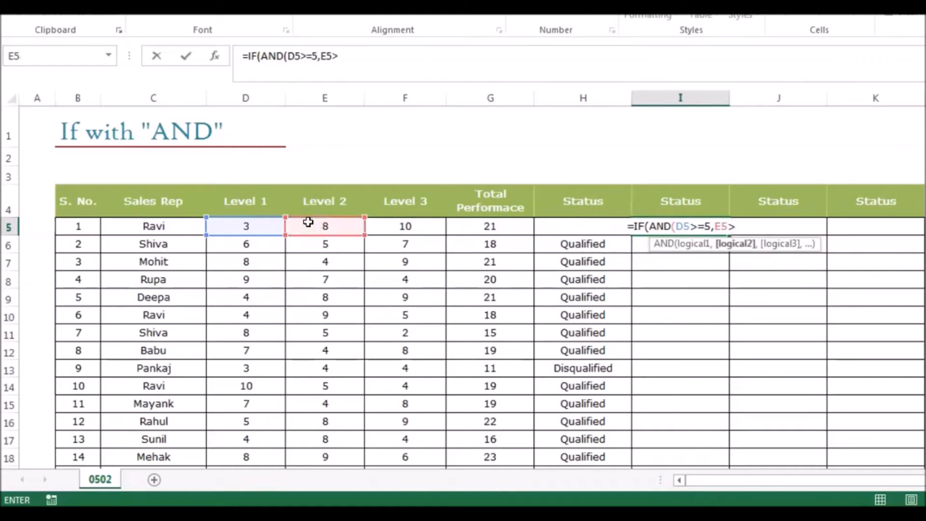
{"action": "type", "text": "=5"}
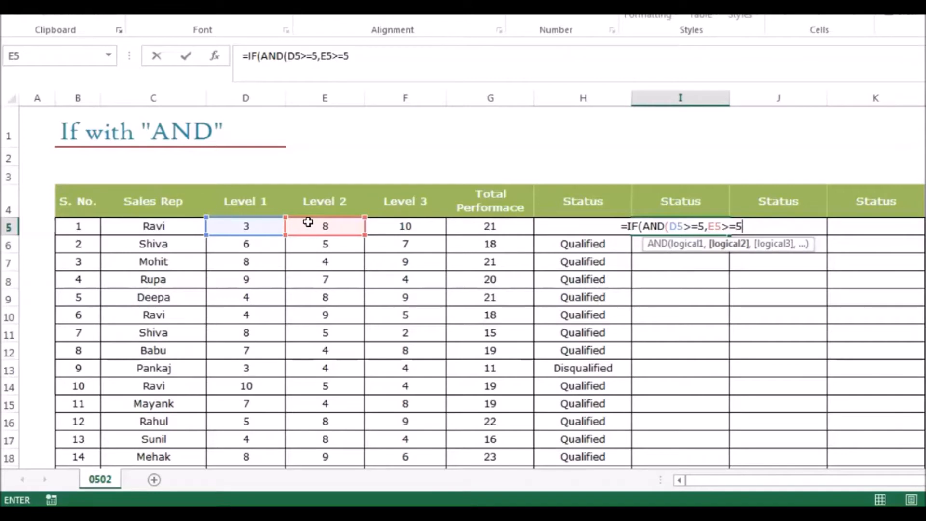
{"action": "type", "text": ","}
- Add F5>=5 as the Level 3 condition and close the AND function
{"action": "left_click", "coordinate": [376, 225]}
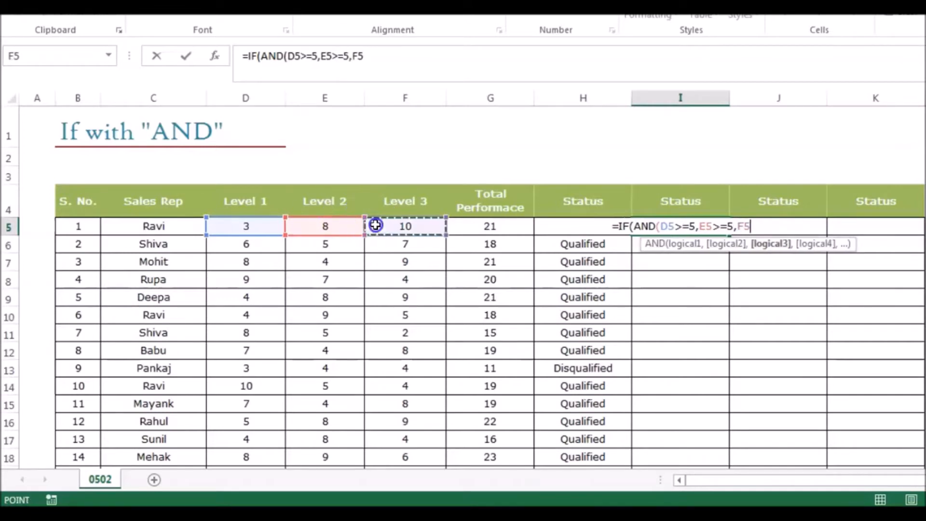
{"action": "type", "text": ">=5"}
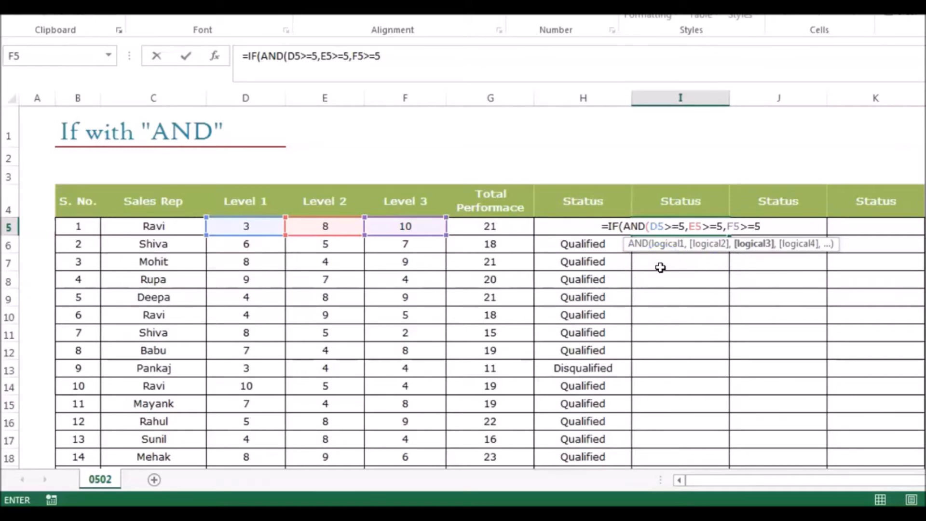
{"action": "type", "text": ")"}
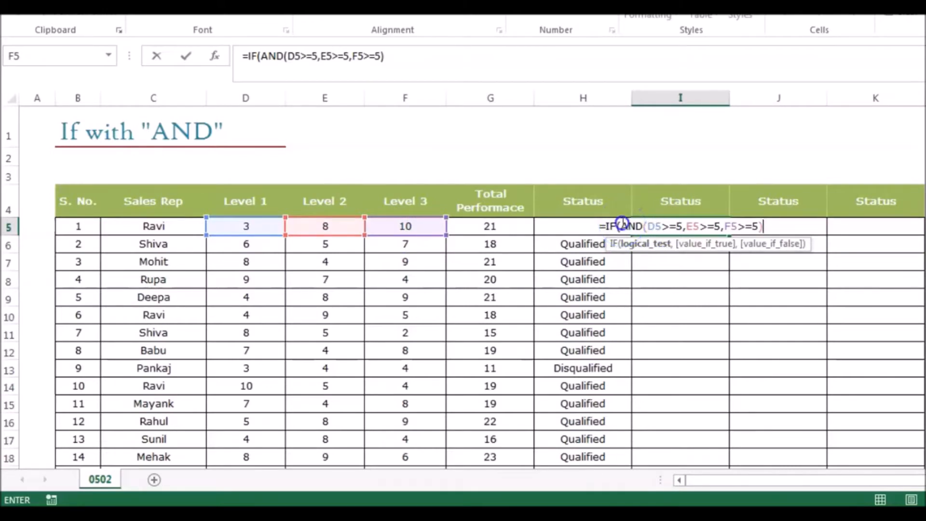
{"action": "left_click_drag", "start_coordinate": [622, 223], "coordinate": [765, 223]}
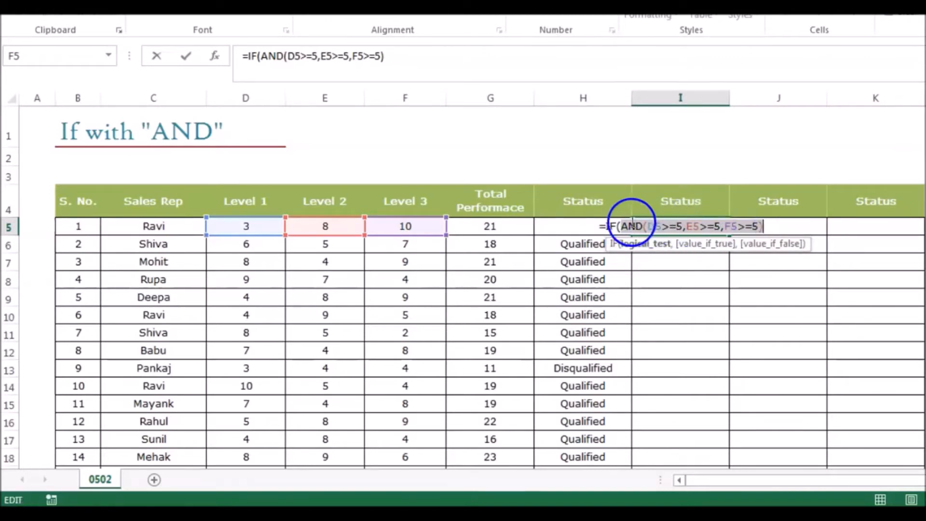
{"action": "left_click", "coordinate": [776, 228]}
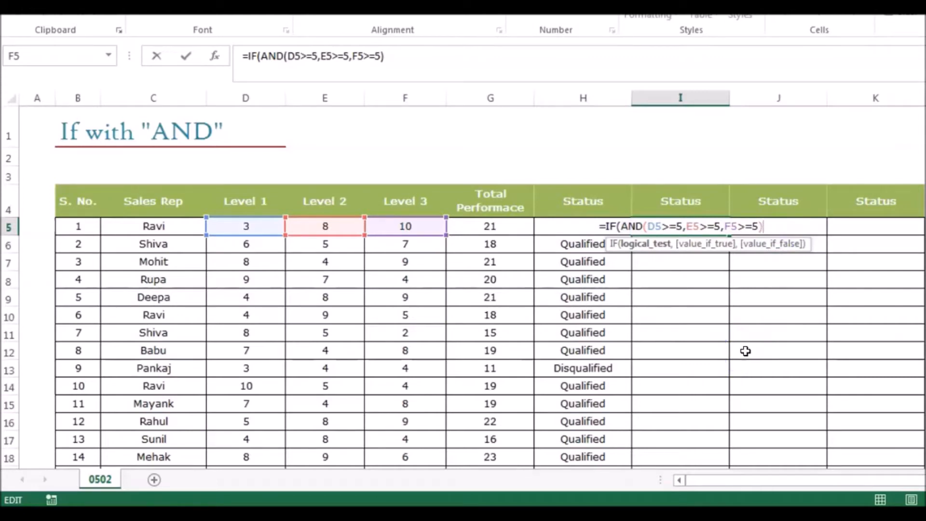
- Set "Qualified" as the IF formula's value when the test is true
{"action": "type", "text": ","}
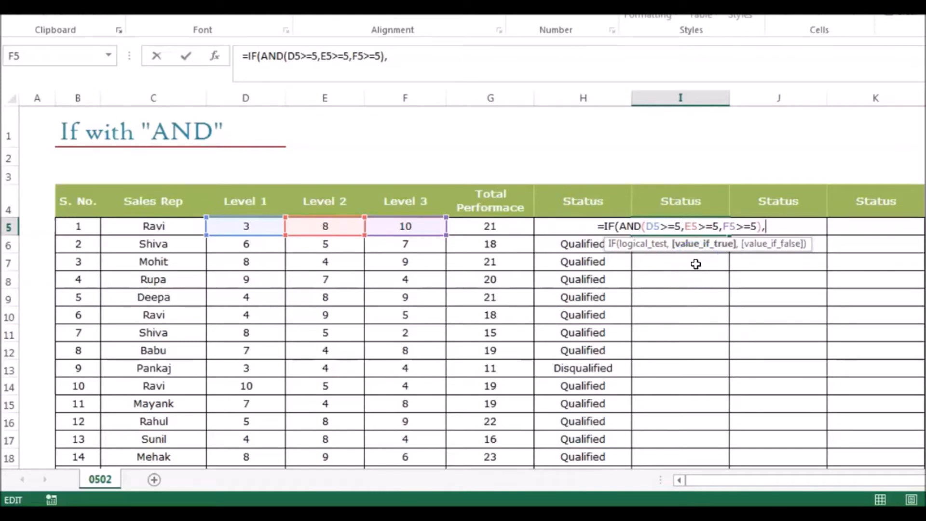
{"action": "type", "text": "\"Q"}
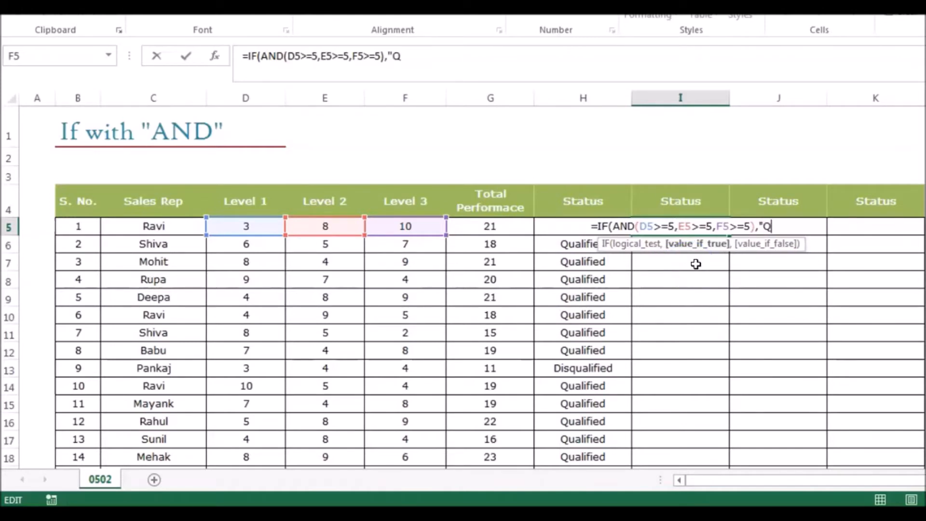
{"action": "type", "text": "ualified"}
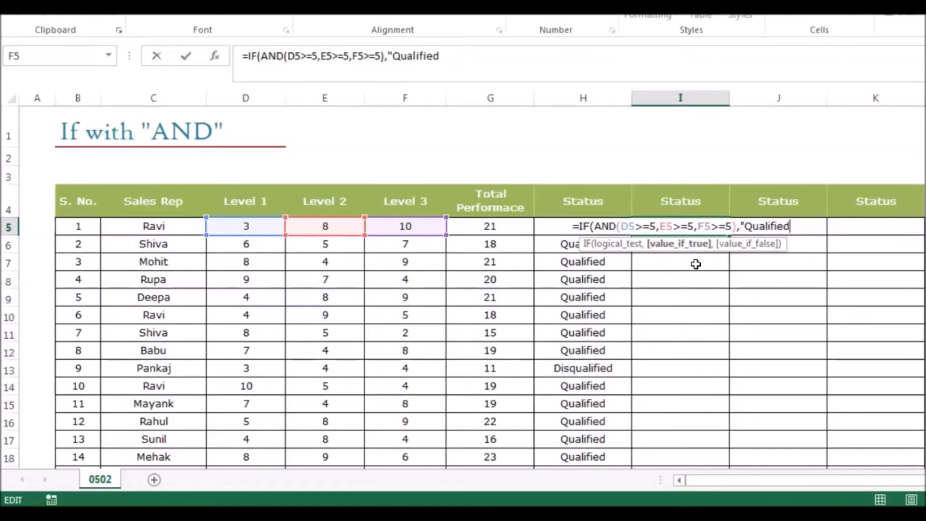
{"action": "type", "text": "\""}
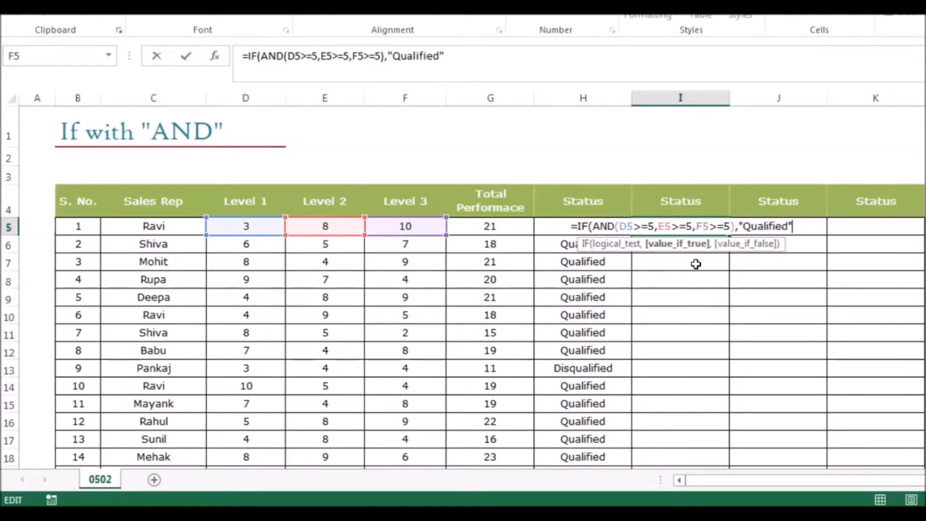
{"action": "type", "text": ","}
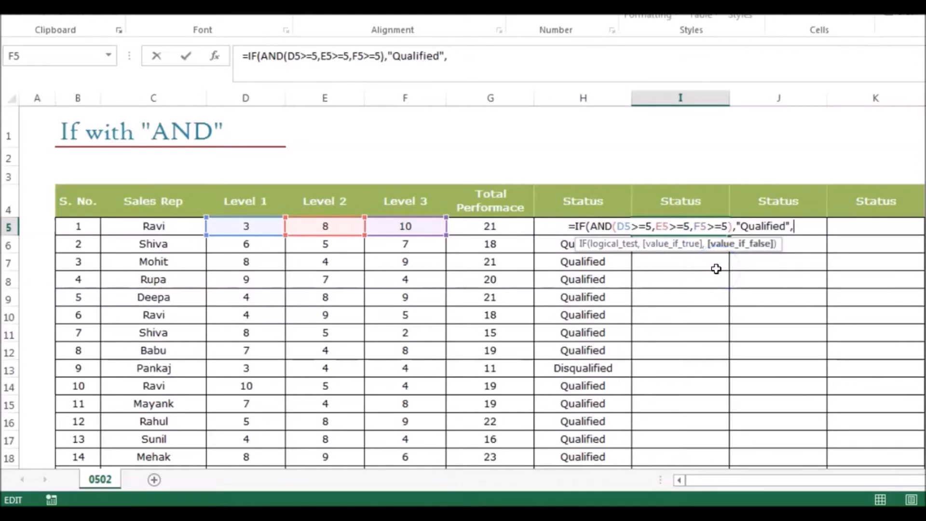
- Set "Disqualified" as the IF formula's value when the test is false and close the function
{"action": "type", "text": "\""}
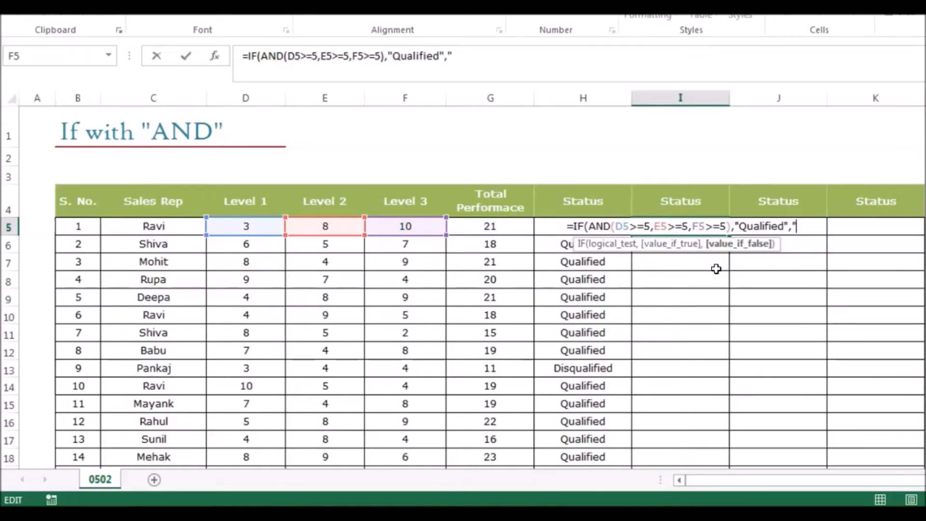
{"action": "type", "text": "Disq"}
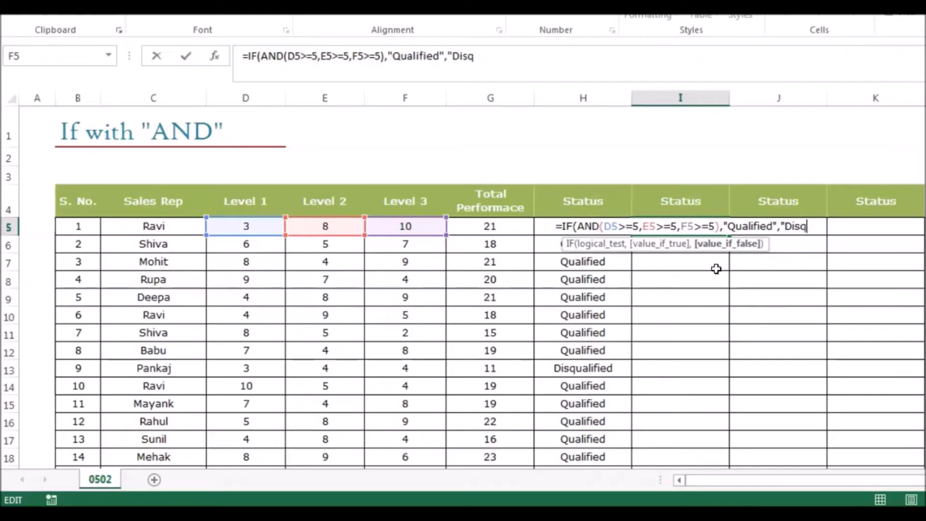
{"action": "type", "text": "ualified"}
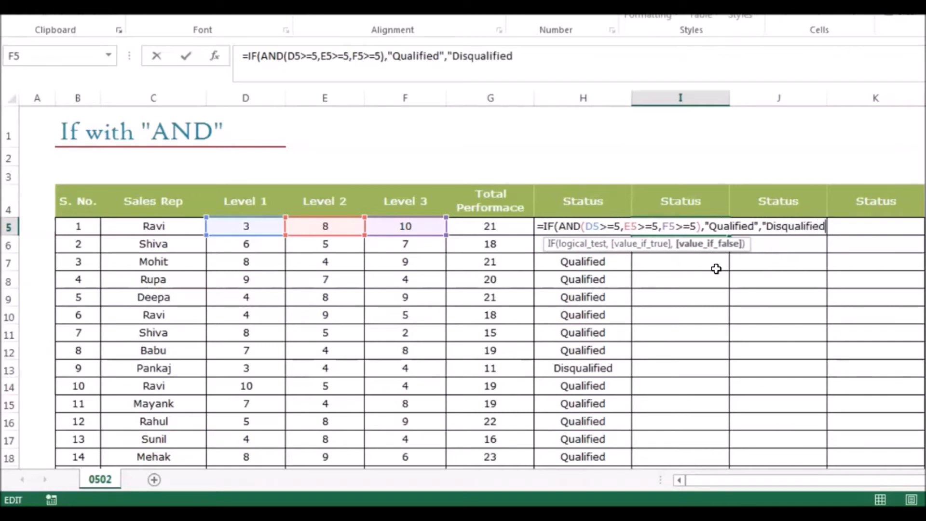
{"action": "type", "text": "\""}
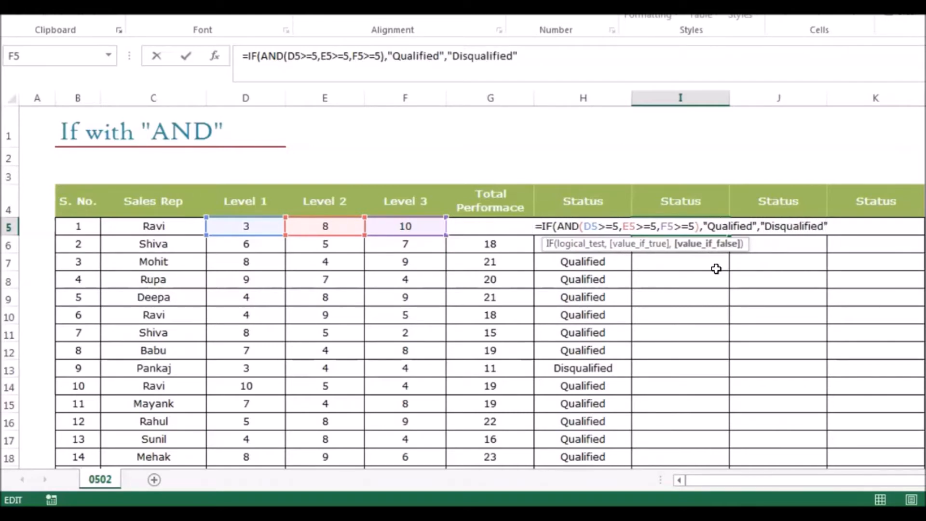
{"action": "type", "text": ")"}
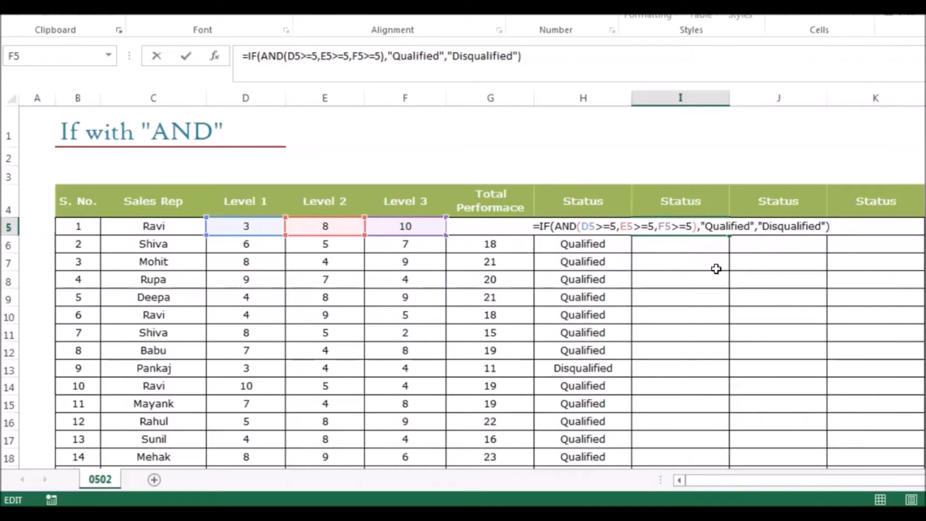
- Commit the formula in I5 and fill it down the Status column through row 24
{"action": "key", "text": "Return"}
{"action": "key", "text": "Up"}
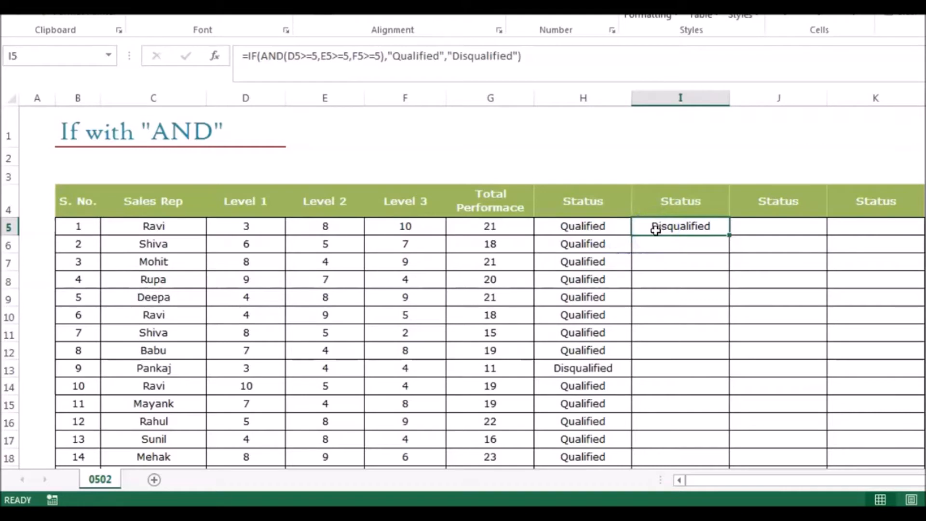
{"action": "double_click", "coordinate": [730, 235]}
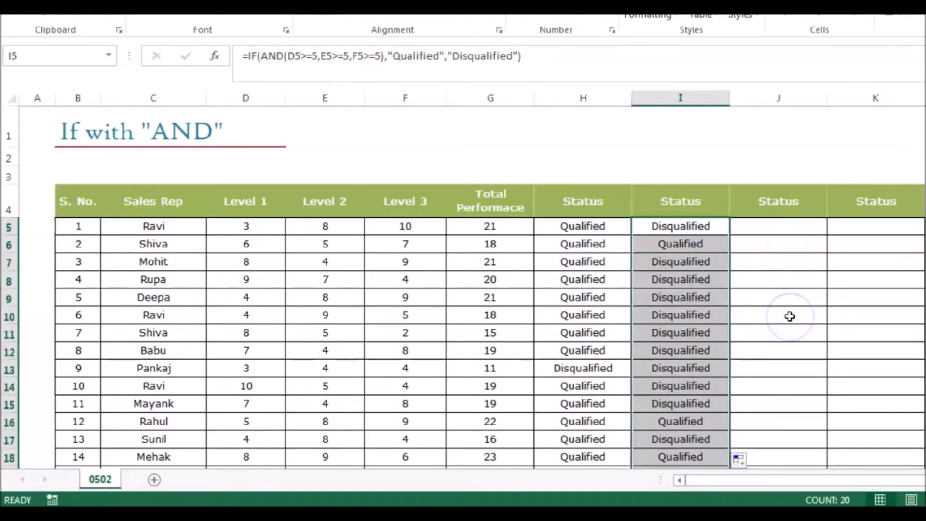
- Examine the statuses in column I for all sales reps, comparing them with the level scores and the column H statuses
{"action": "key", "text": "Down"}
{"action": "key", "text": "Down"}
{"action": "key", "text": "Down"}
{"action": "key", "text": "Down"}
{"action": "key", "text": "Down"}
{"action": "key", "text": "Down"}
{"action": "key", "text": "Down"}
{"action": "key", "text": "Down"}
{"action": "key", "text": "Down"}
{"action": "key", "text": "Down"}
{"action": "key", "text": "Down"}
{"action": "key", "text": "Down"}
{"action": "key", "text": "Down"}
{"action": "key", "text": "Down"}
{"action": "key", "text": "Down"}
{"action": "key", "text": "Down"}
{"action": "key", "text": "Down"}
{"action": "key", "text": "Down"}
{"action": "key", "text": "Down"}
{"action": "key", "text": "Down"}
{"action": "key", "text": "Up"}
{"action": "key", "text": "Up"}
{"action": "key", "text": "Up"}
{"action": "key", "text": "Up"}
{"action": "key", "text": "Up"}
{"action": "key", "text": "Up"}
{"action": "key", "text": "Up"}
{"action": "key", "text": "Up"}
{"action": "key", "text": "Up"}
{"action": "key", "text": "Up"}
{"action": "key", "text": "Up"}
{"action": "key", "text": "Up"}
{"action": "key", "text": "Up"}
{"action": "key", "text": "Up"}
{"action": "key", "text": "Up"}
{"action": "key", "text": "Up"}
{"action": "key", "text": "Up"}
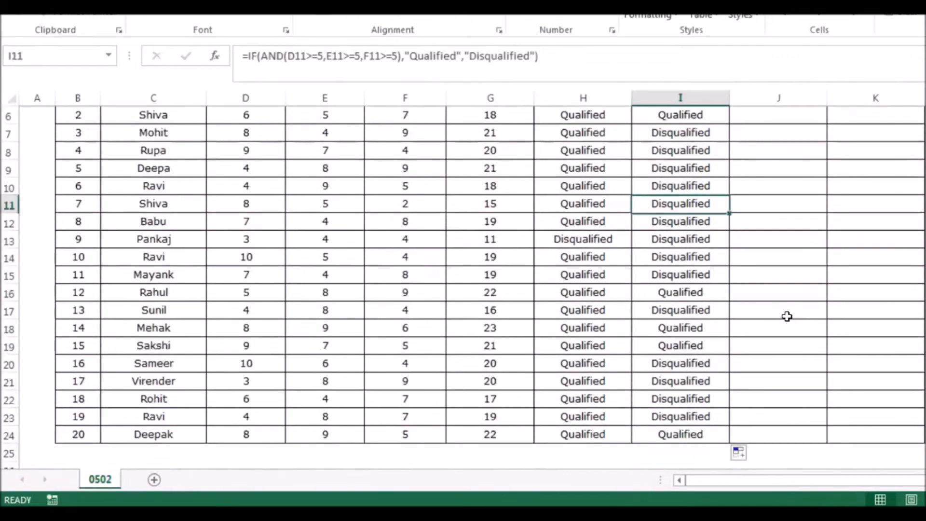
{"action": "key", "text": "Up"}
{"action": "key", "text": "Up"}
{"action": "key", "text": "Up"}
{"action": "key", "text": "Up"}
{"action": "key", "text": "Up"}
{"action": "key", "text": "Down"}
{"action": "key", "text": "Down"}
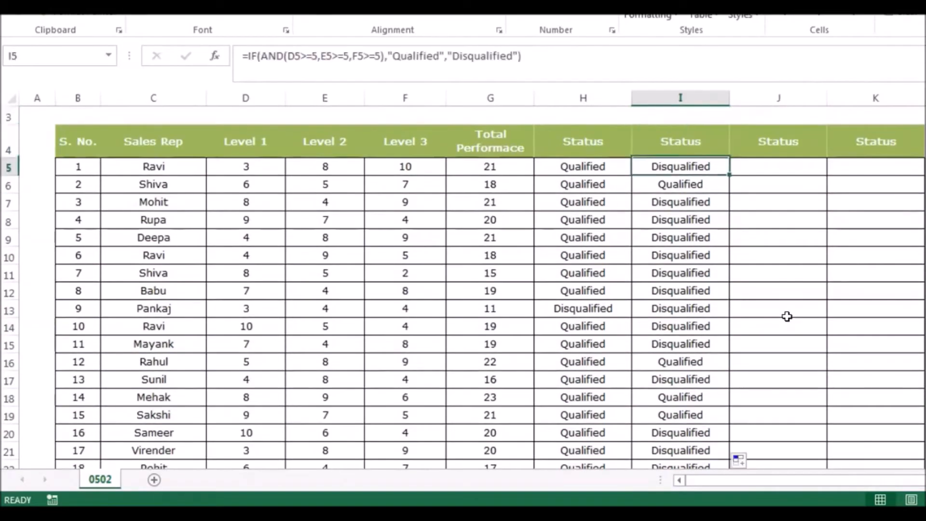
{"action": "key", "text": "Down"}
{"action": "key", "text": "Down"}
{"action": "key", "text": "Down"}
{"action": "key", "text": "Down"}
{"action": "key", "text": "Down"}
{"action": "key", "text": "Down"}
{"action": "key", "text": "Down"}
{"action": "key", "text": "Down"}
{"action": "key", "text": "Down"}
{"action": "key", "text": "Down"}
{"action": "key", "text": "Down"}
{"action": "key", "text": "Down"}
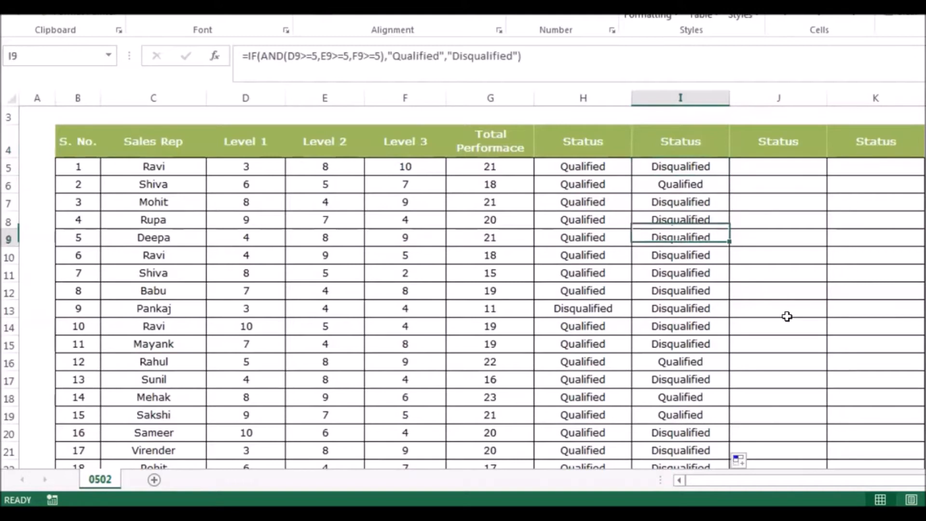
{"action": "key", "text": "Down"}
{"action": "key", "text": "Down"}
{"action": "key", "text": "Down"}
{"action": "key", "text": "Down"}
{"action": "key", "text": "Up"}
{"action": "key", "text": "Up"}
{"action": "key", "text": "Up"}
{"action": "key", "text": "Up"}
{"action": "key", "text": "Up"}
{"action": "key", "text": "Up"}
{"action": "key", "text": "Up"}
{"action": "key", "text": "Up"}
{"action": "key", "text": "Up"}
{"action": "key", "text": "Up"}
{"action": "key", "text": "Up"}
{"action": "key", "text": "Up"}
{"action": "key", "text": "Up"}
{"action": "key", "text": "Up"}
{"action": "key", "text": "Up"}
{"action": "key", "text": "Up"}
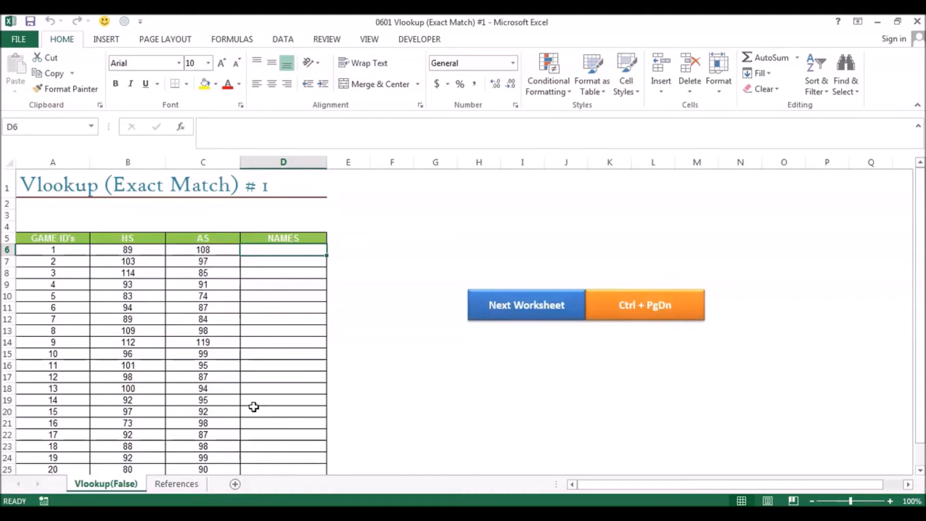
- Look at the Game ID's and Name's table on the References sheet, and return to the Vlookup(False) sheet
{"action": "key", "text": "ctrl+Page_Down"}
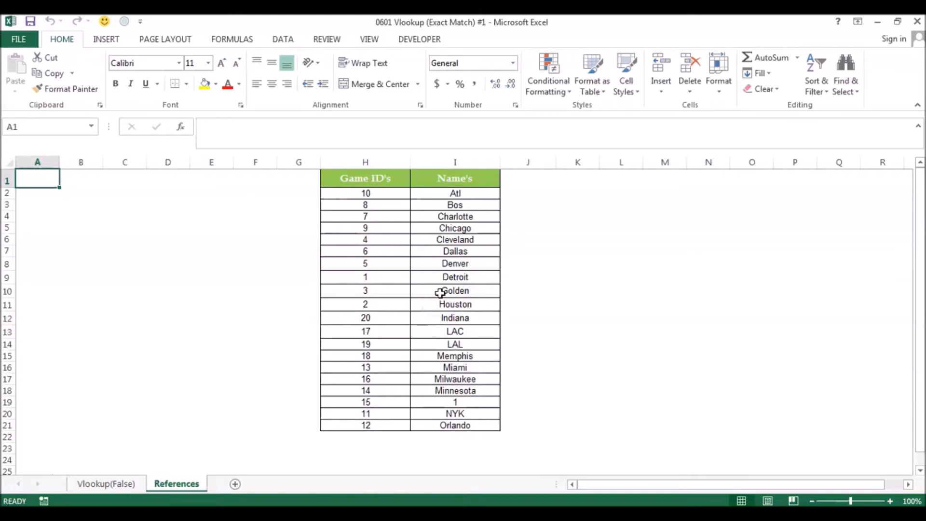
{"action": "key", "text": "ctrl+Page_Up"}
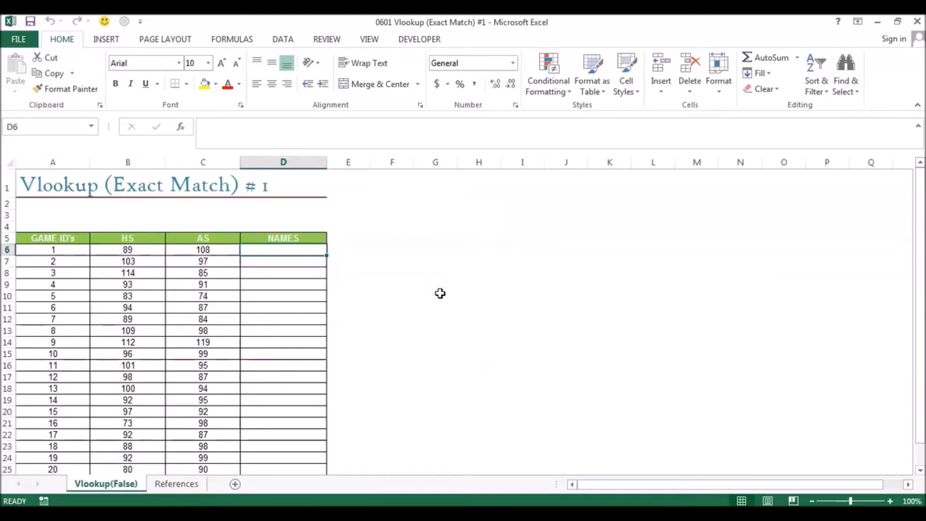
- Look up Game ID 1 and its name in the References sheet's table, and return to the Vlookup(False) sheet
{"action": "left_click", "coordinate": [306, 281]}
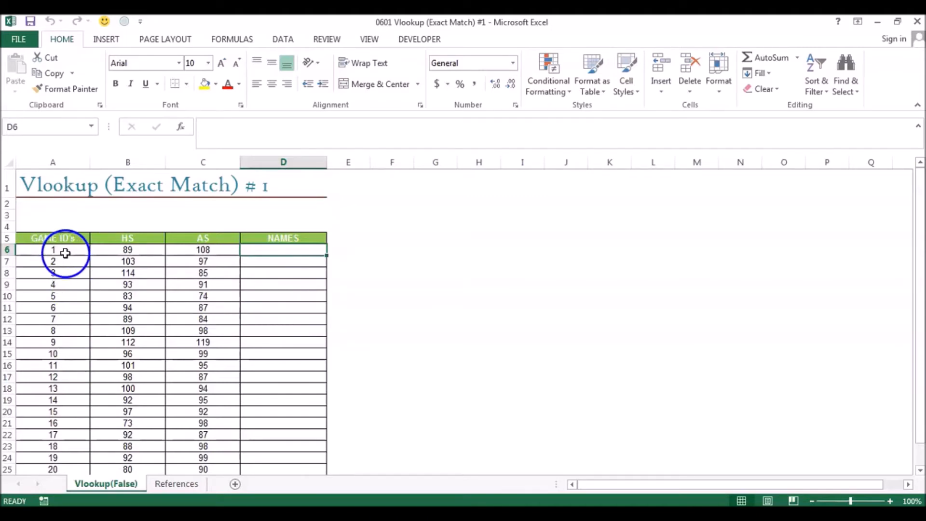
{"action": "left_click", "coordinate": [177, 485]}
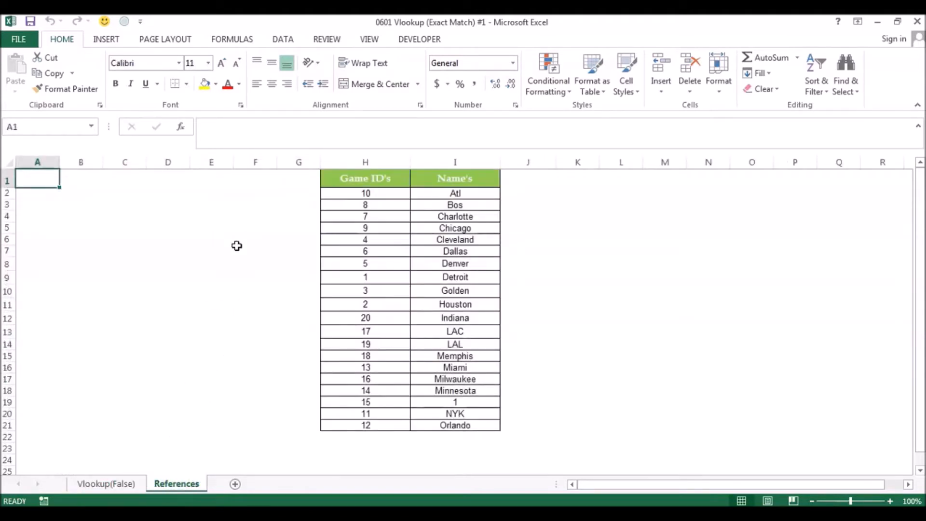
{"action": "left_click", "coordinate": [376, 275]}
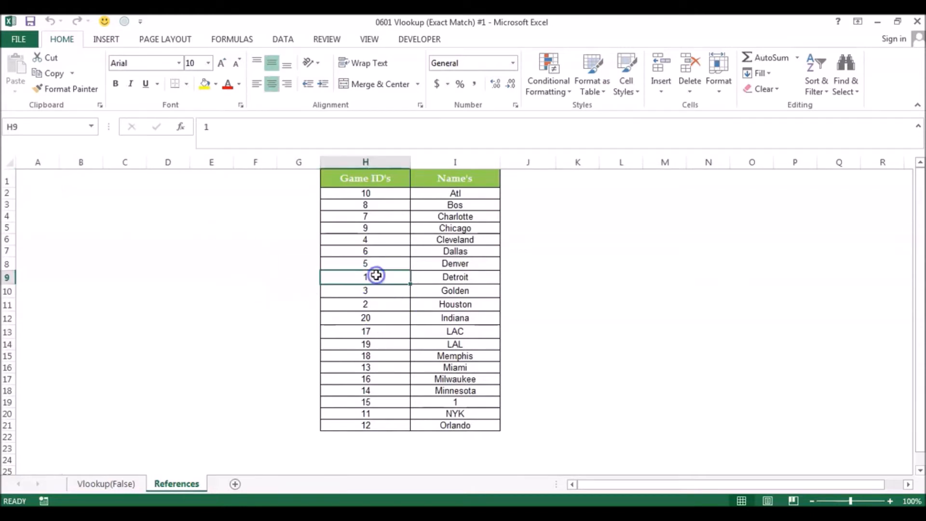
{"action": "left_click", "coordinate": [439, 280]}
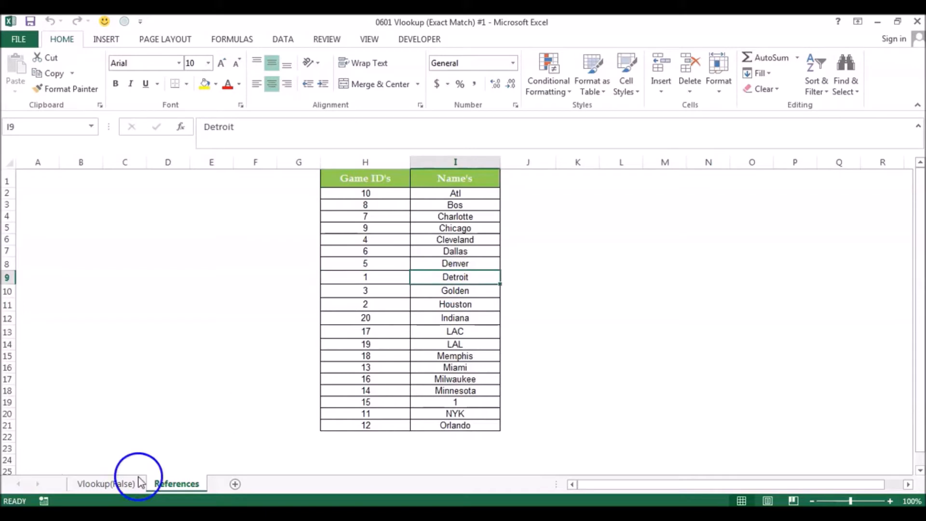
{"action": "left_click", "coordinate": [108, 483]}
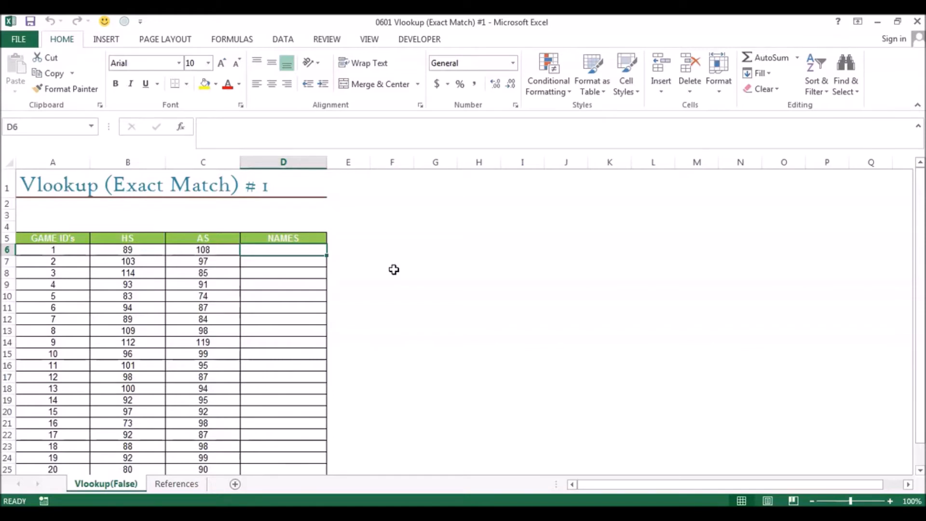
- Start a VLOOKUP formula in D6 of the Names column with the game ID in A6 as the lookup value
{"action": "type", "text": "=vloo"}
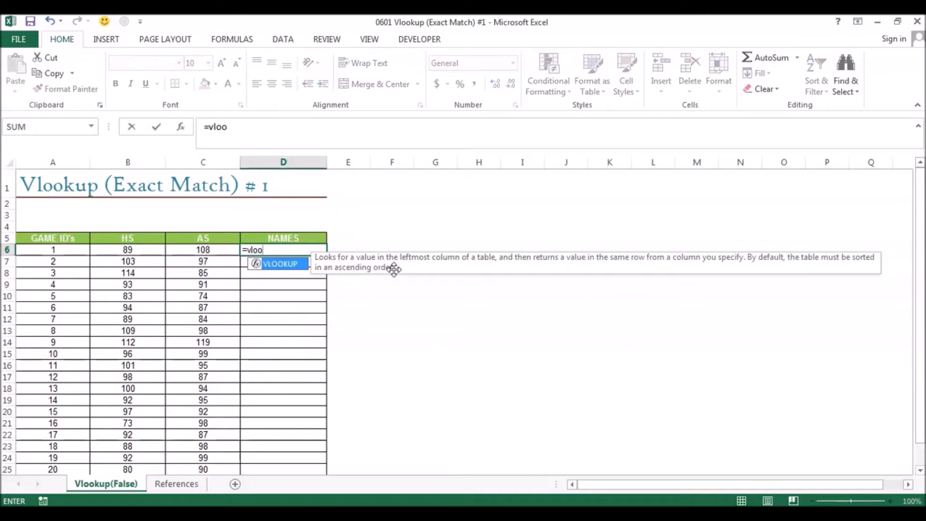
{"action": "key", "text": "Tab"}
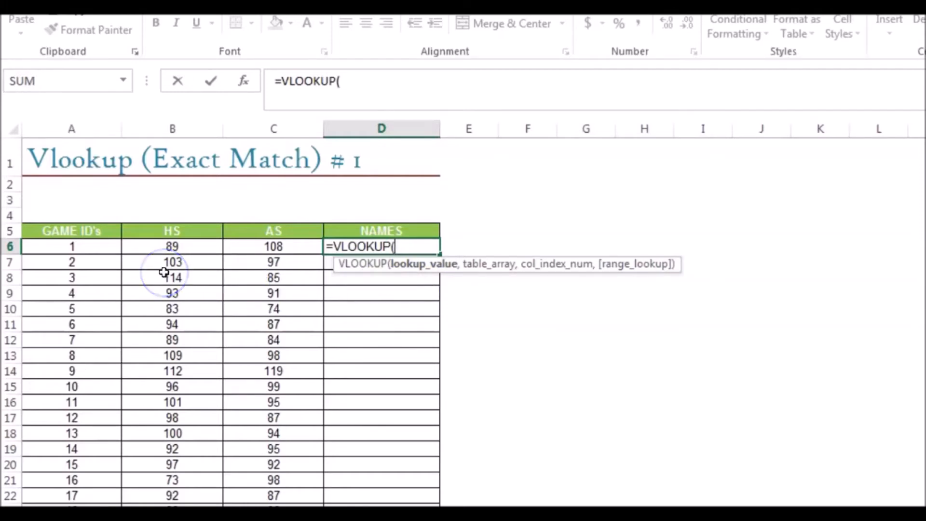
{"action": "left_click", "coordinate": [96, 249]}
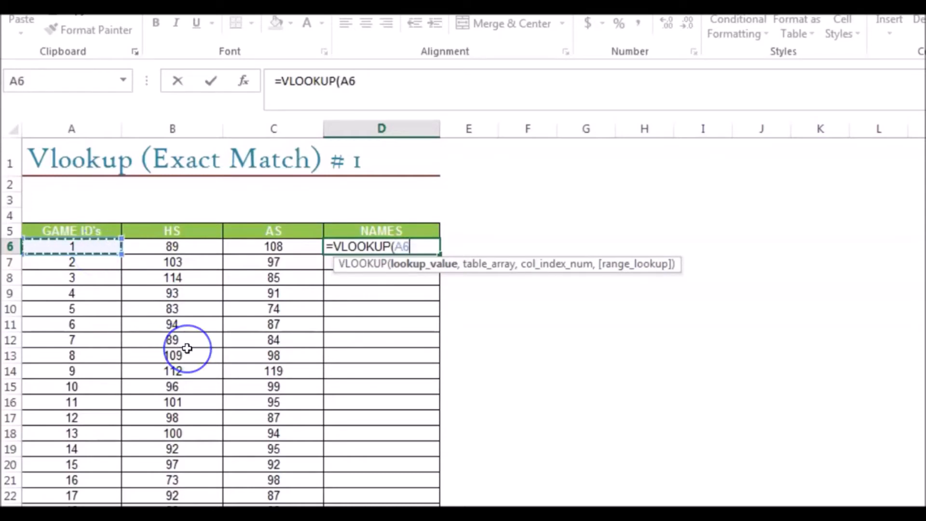
{"action": "type", "text": ","}
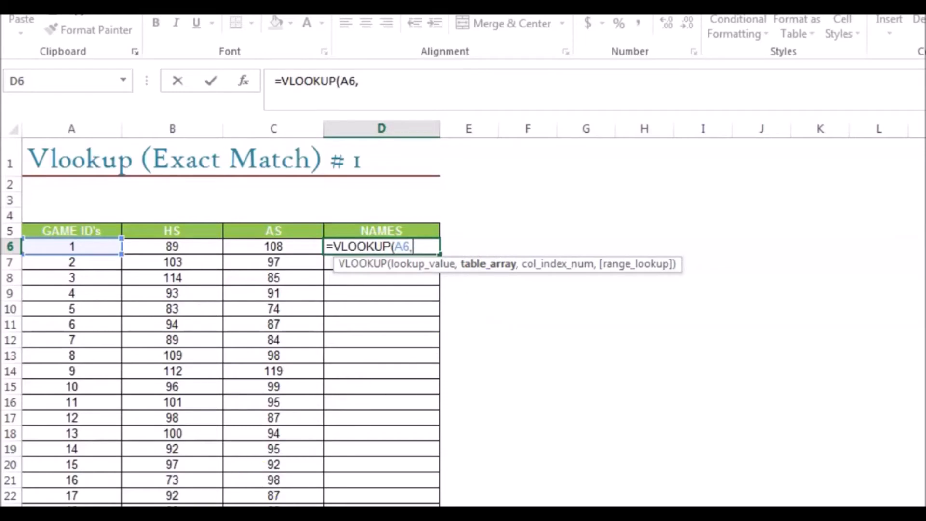
- Set the VLOOKUP's table array to H2:I21 on the References sheet and its column index to 2
{"action": "key", "text": "ctrl+Page_Down"}
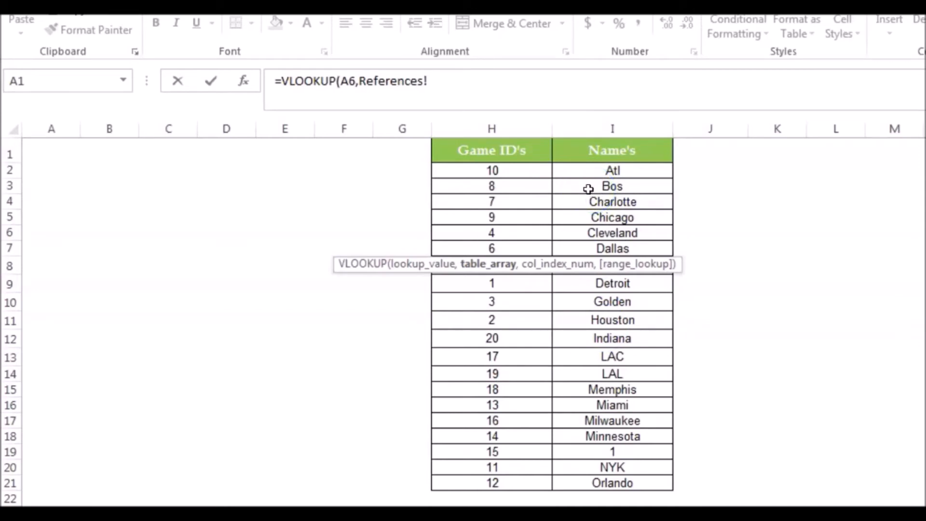
{"action": "left_click", "coordinate": [499, 172]}
{"action": "left_click_drag", "start_coordinate": [534, 171], "coordinate": [602, 481]}
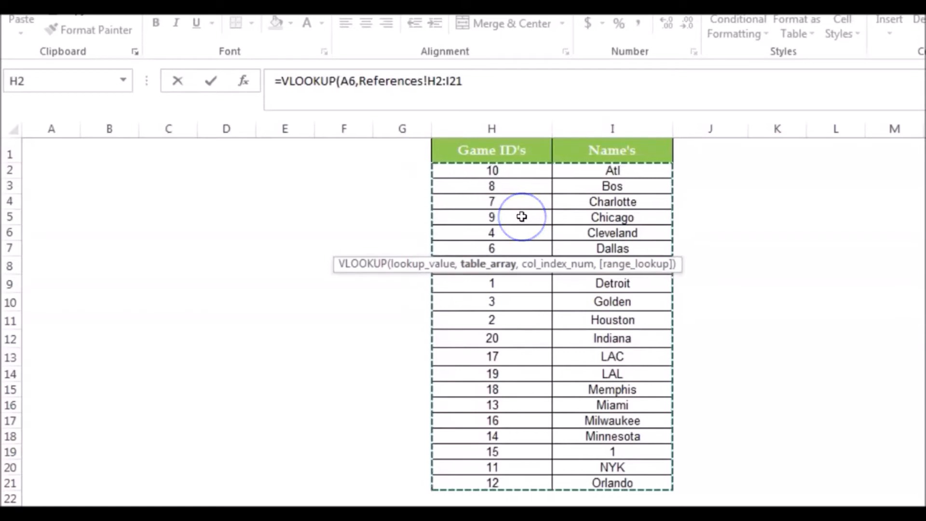
{"action": "left_click", "coordinate": [781, 198]}
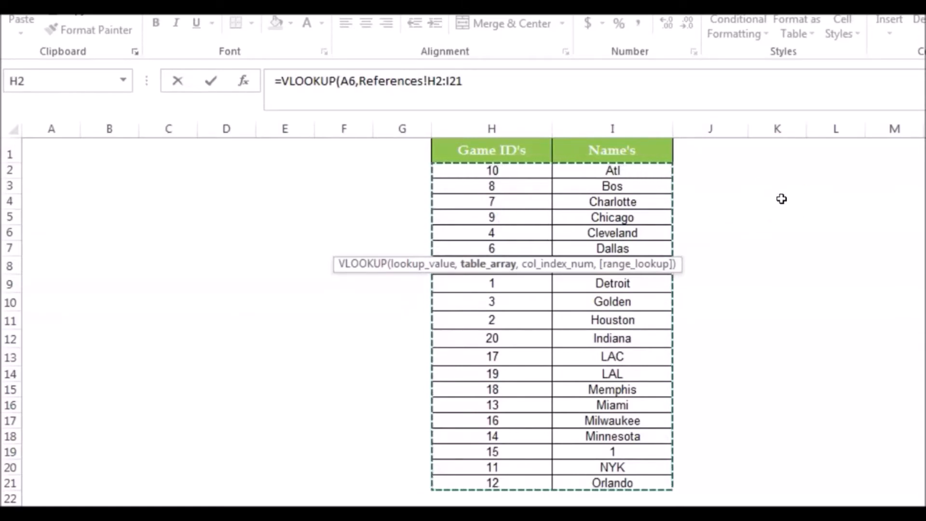
{"action": "left_click", "coordinate": [464, 264]}
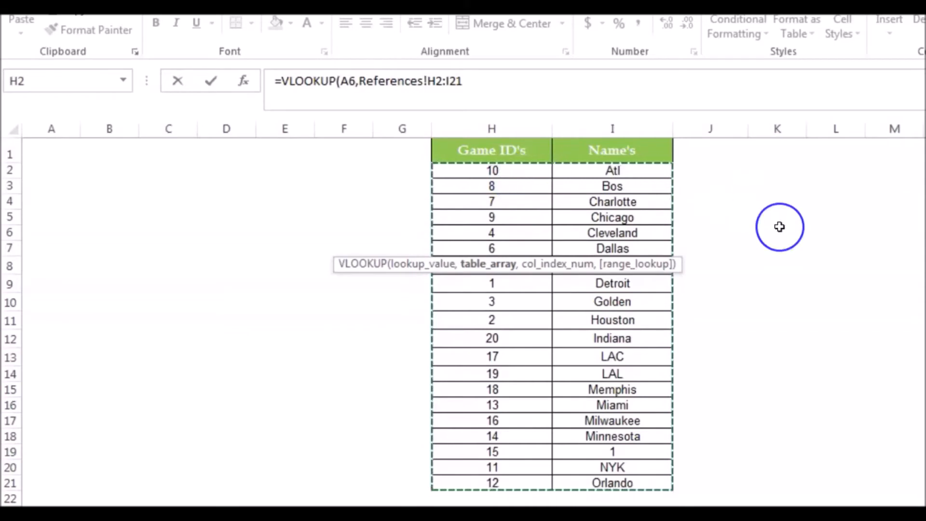
{"action": "type", "text": ","}
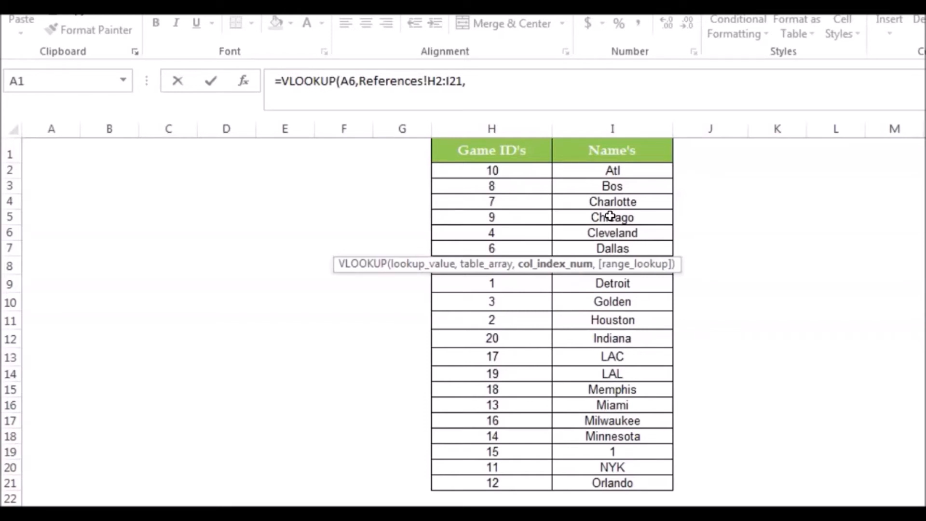
{"action": "left_click", "coordinate": [610, 188]}
{"action": "type", "text": ","}
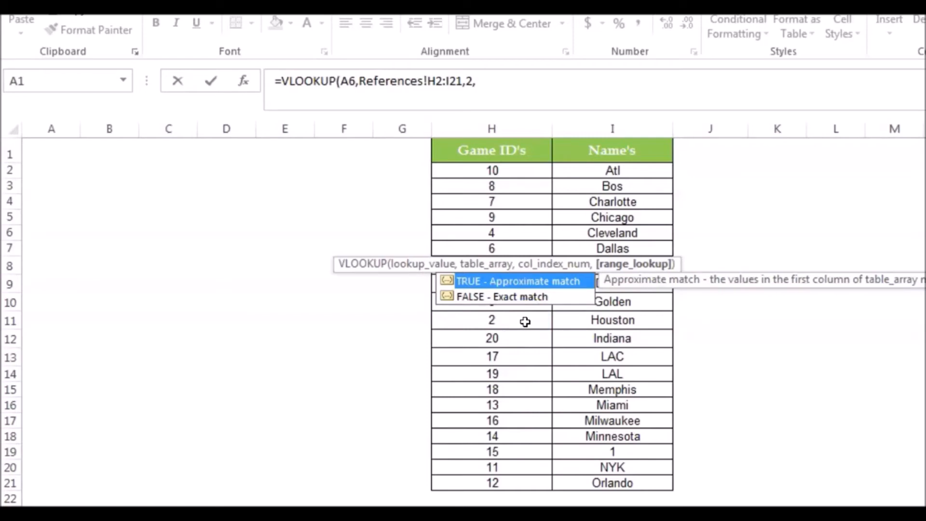
{"action": "key", "text": "Down"}
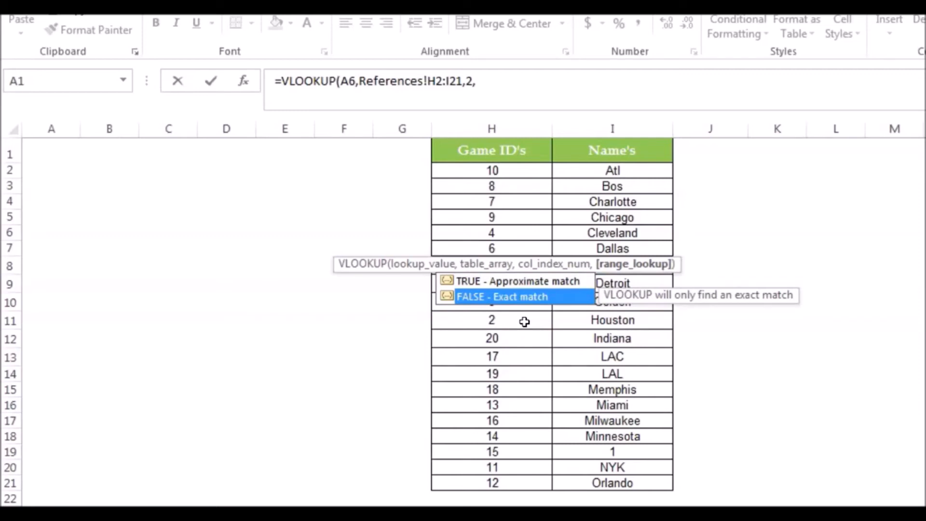
{"action": "key", "text": "Tab"}
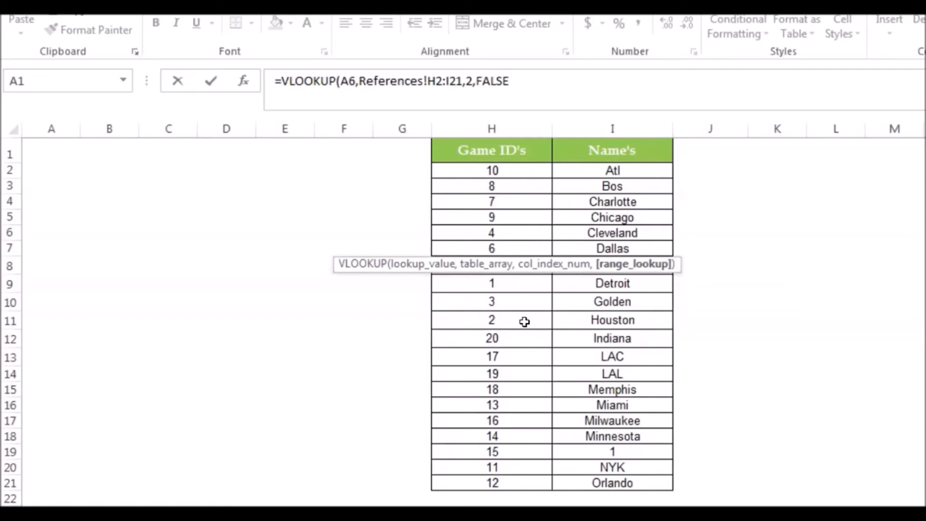
{"action": "key", "text": "BackSpace"}
{"action": "key", "text": "BackSpace"}
{"action": "key", "text": "BackSpace"}
{"action": "key", "text": "BackSpace"}
{"action": "key", "text": "BackSpace"}
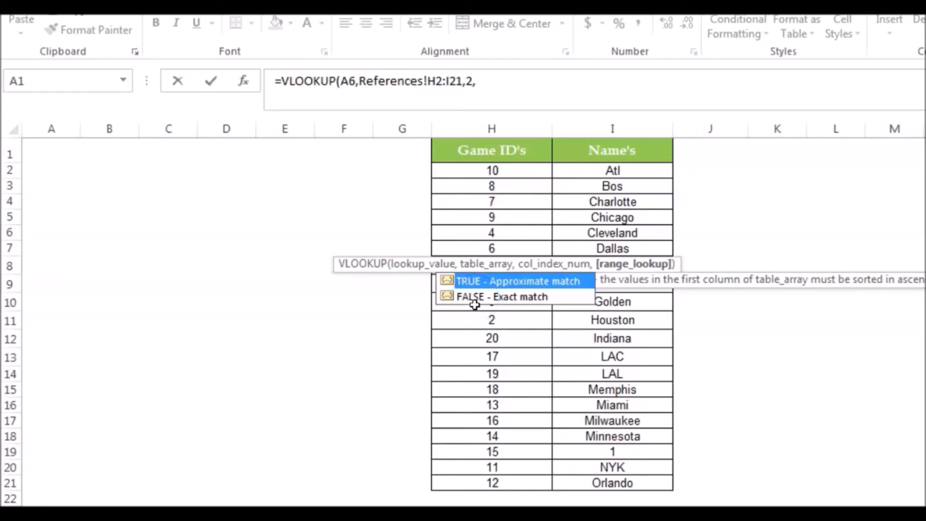
- Set the VLOOKUP's range lookup to 0 for an exact match, close the function and commit the formula
{"action": "type", "text": "0"}
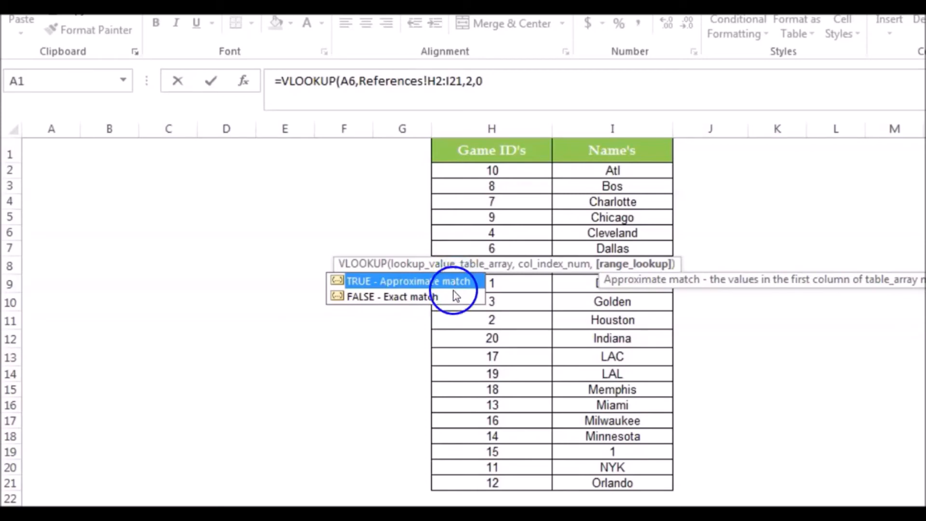
{"action": "left_click", "coordinate": [496, 83]}
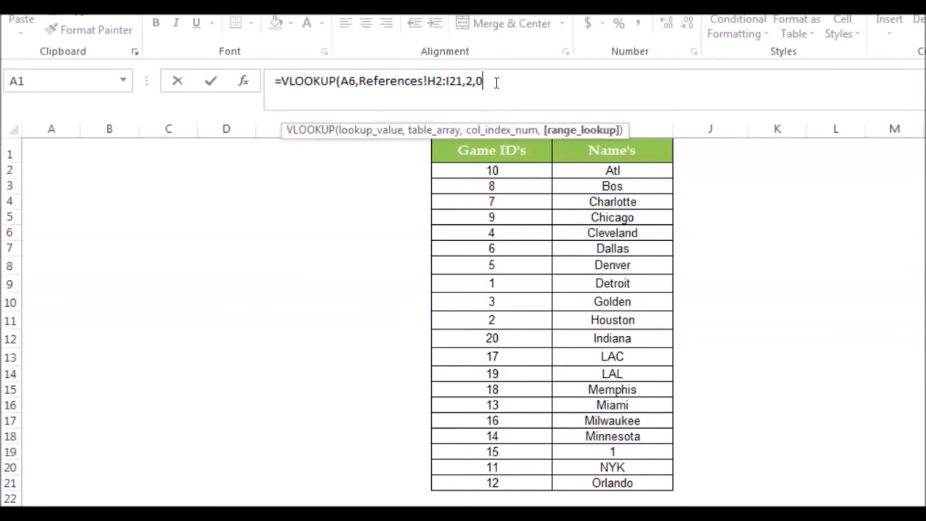
{"action": "type", "text": ")"}
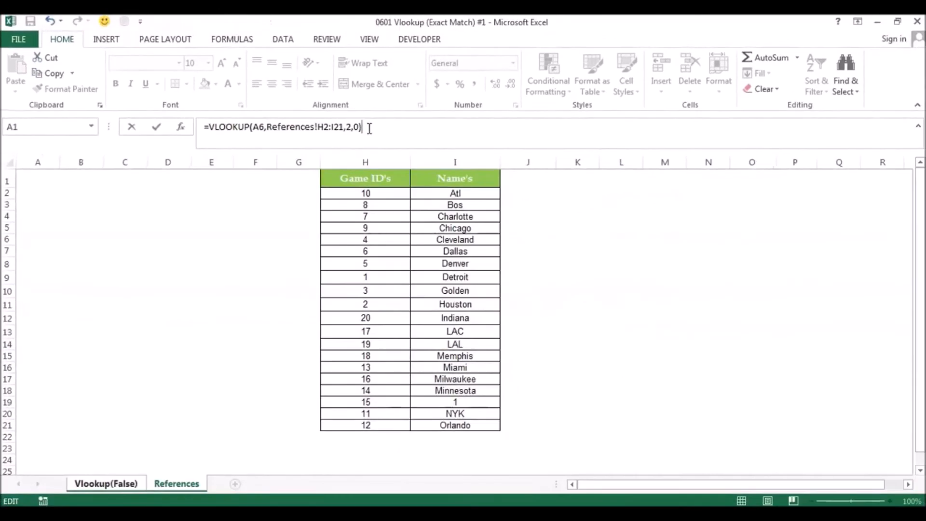
{"action": "key", "text": "Return"}
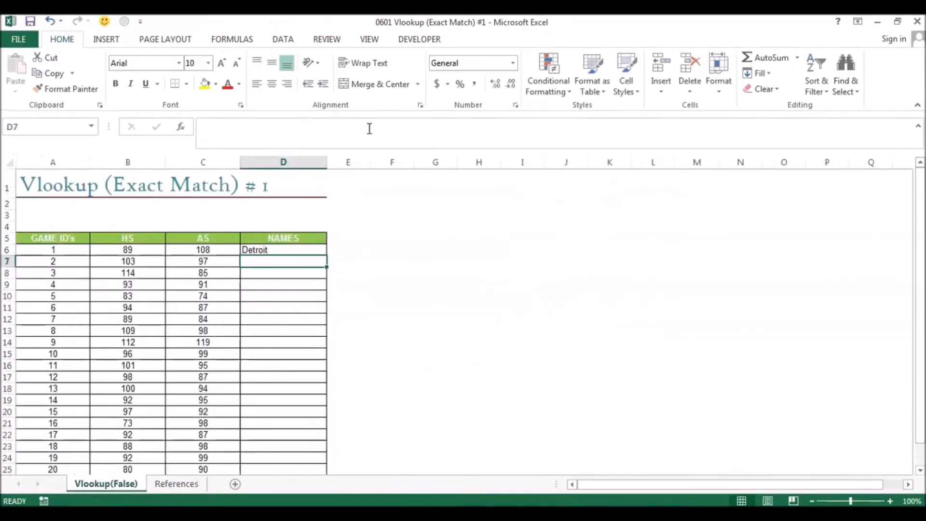
- Fill the VLOOKUP formula from D6 down the Names column through row 25
{"action": "key", "text": "Up"}
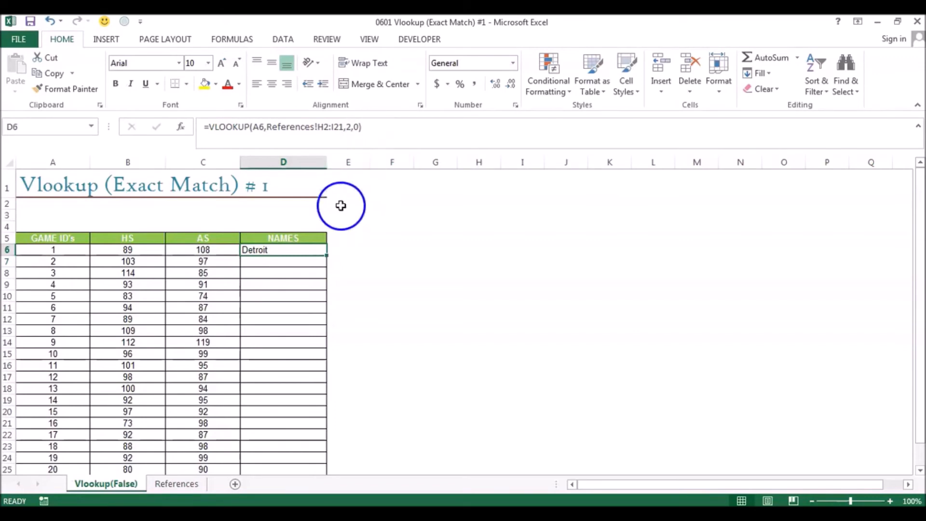
{"action": "double_click", "coordinate": [328, 257]}
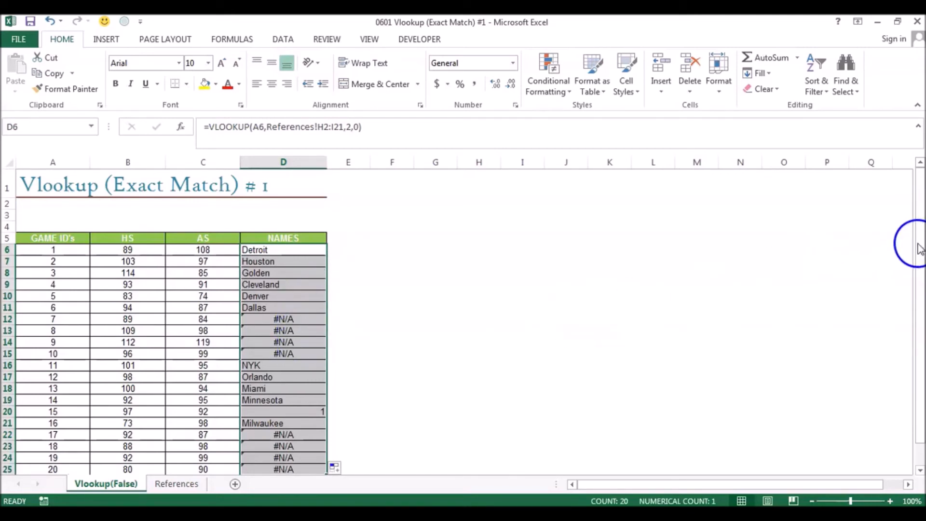
{"action": "left_click_drag", "start_coordinate": [919, 244], "coordinate": [920, 282]}
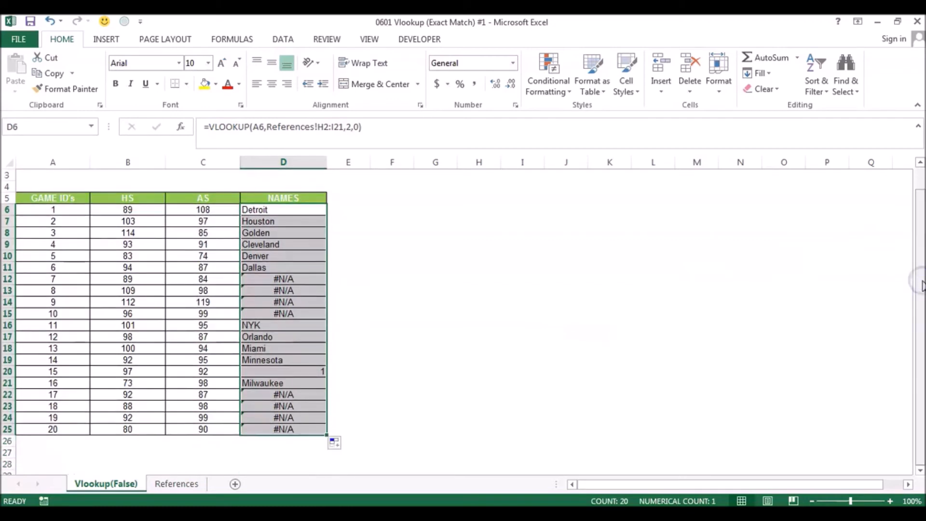
{"action": "scroll", "coordinate": [203, 414], "scroll_direction": "up", "scroll_amount": 1}
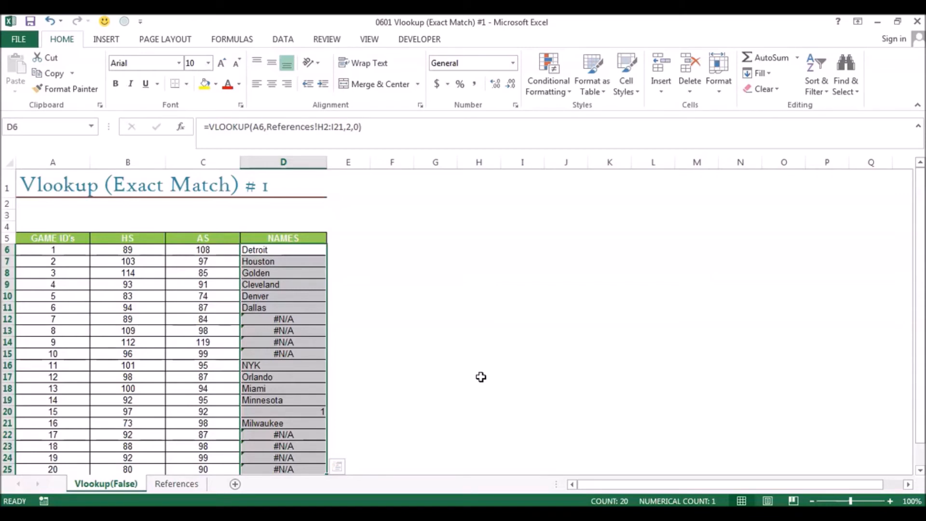
- Check Game ID 7 in the References sheet's table, and return to the lookup formula in D6
{"action": "key", "text": "ctrl+Page_Down"}
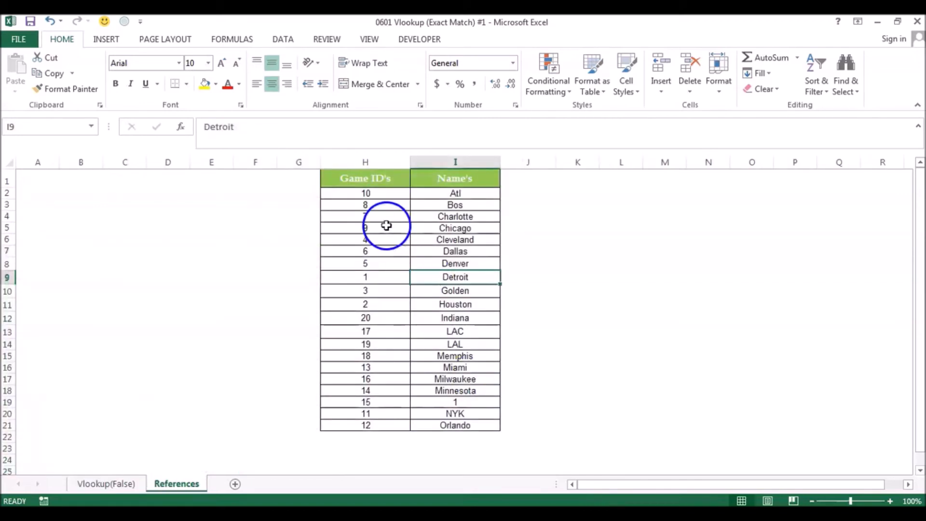
{"action": "left_click", "coordinate": [385, 220]}
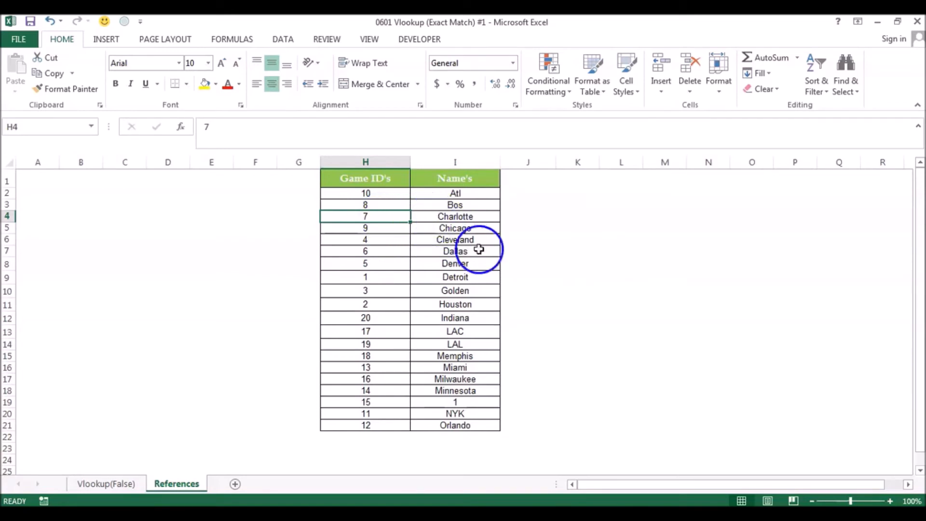
{"action": "key", "text": "ctrl+Page_Up"}
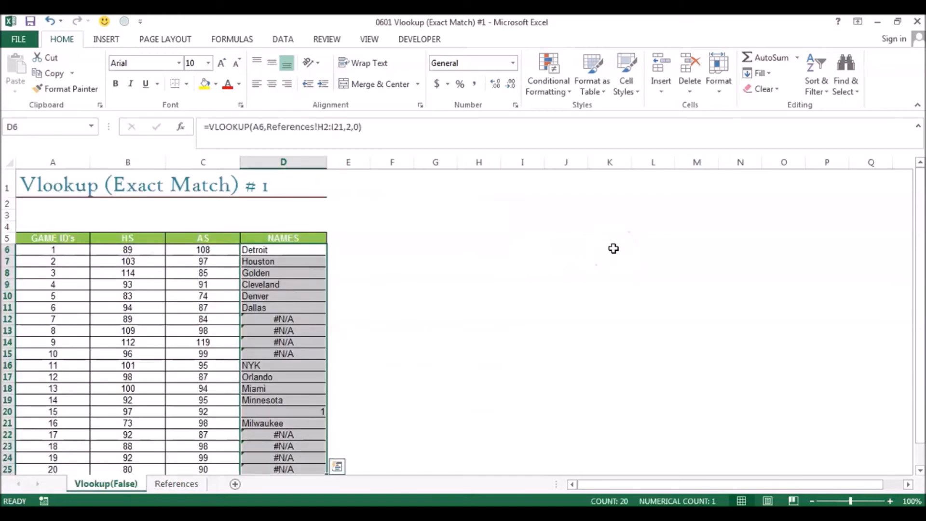
{"action": "left_click", "coordinate": [312, 254]}
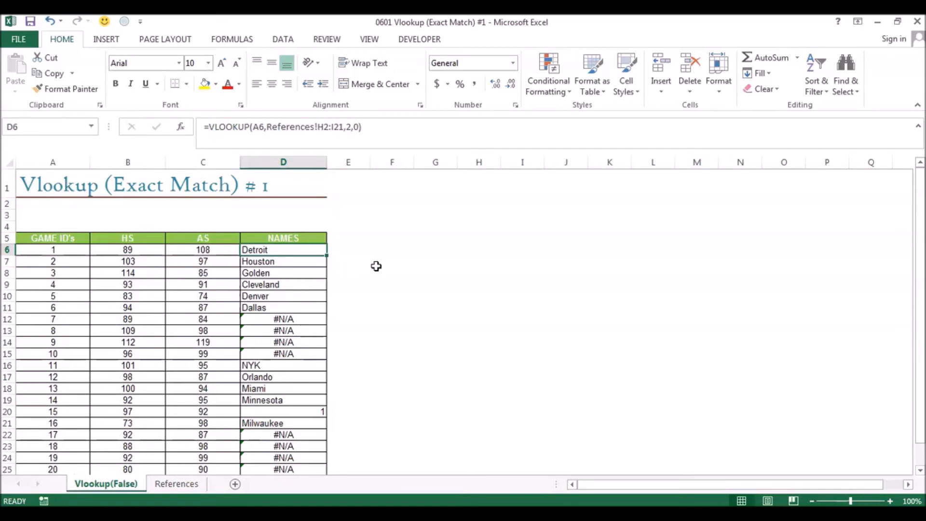
- Compare the table array in D6's formula with the range H2:I21 on the References sheet
{"action": "left_click", "coordinate": [302, 250]}
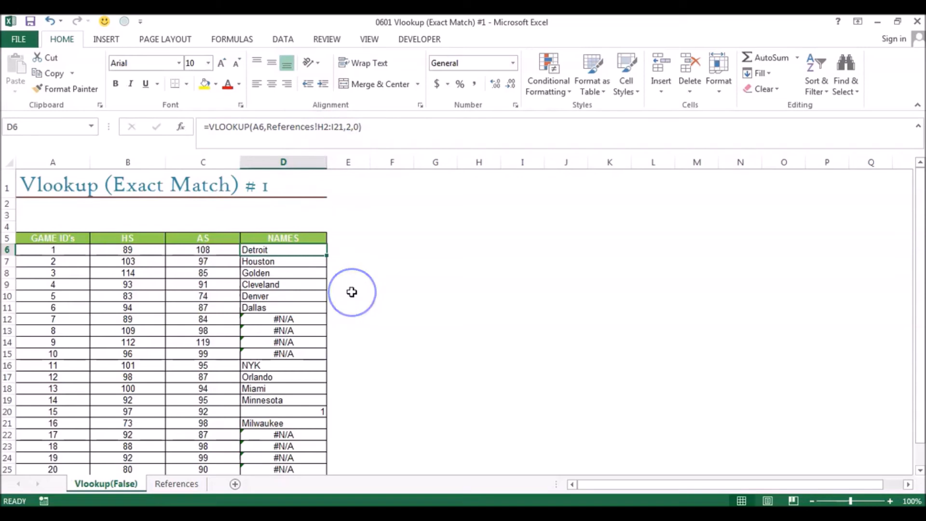
{"action": "key", "text": "ctrl+Page_Down"}
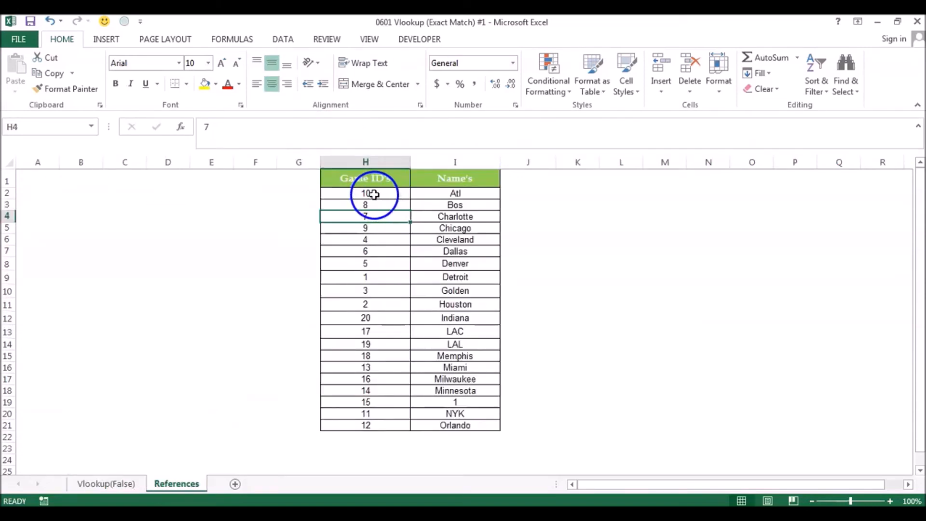
{"action": "left_click_drag", "start_coordinate": [373, 194], "coordinate": [460, 422]}
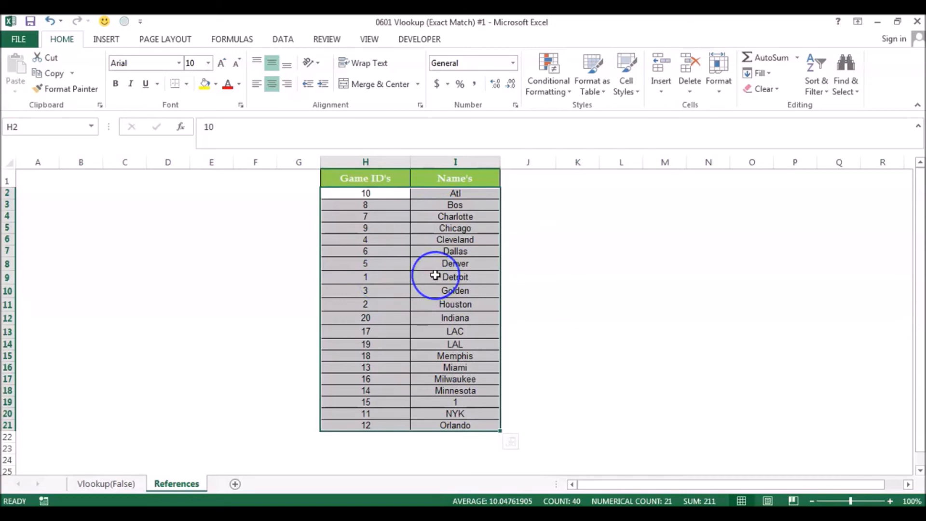
{"action": "key", "text": "ctrl+Page_Up"}
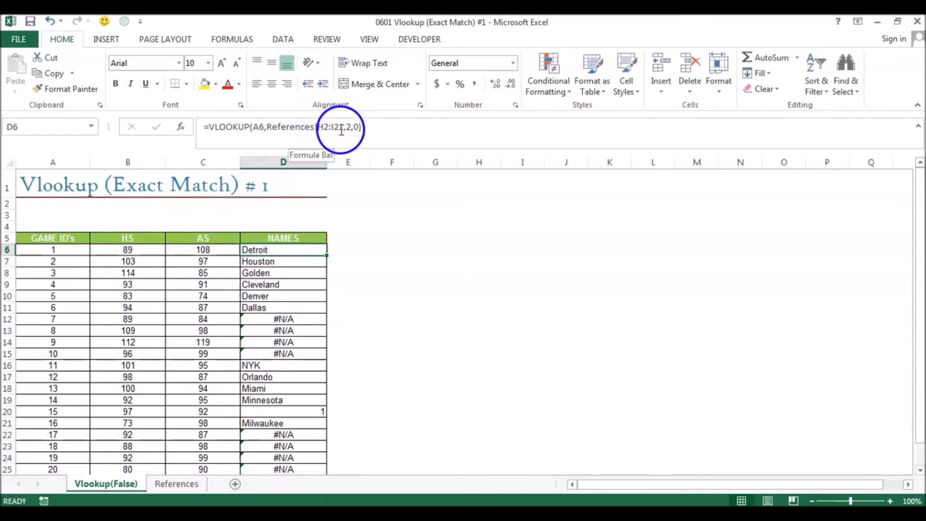
- Read D7's formula and highlight its table array H3:I22 on the References sheet to compare it with the actual table
{"action": "left_click", "coordinate": [287, 264]}
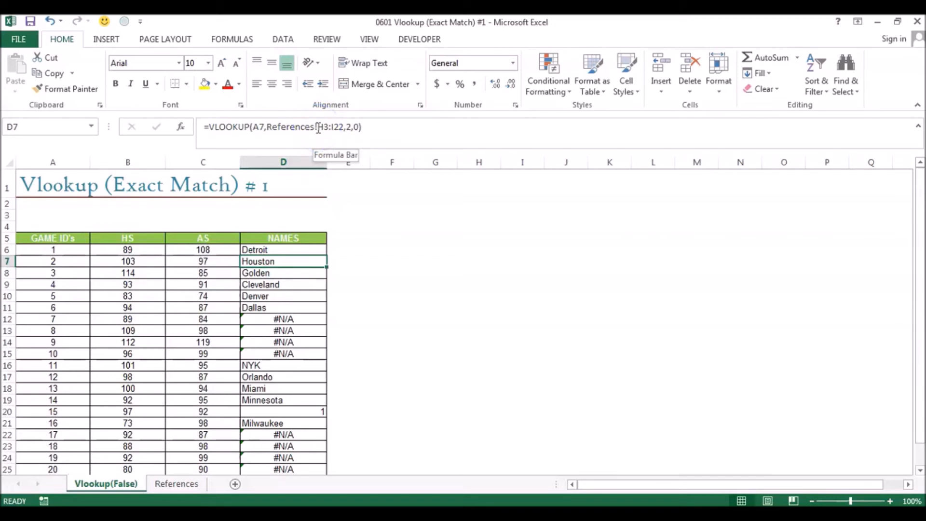
{"action": "key", "text": "ctrl+bracketleft"}
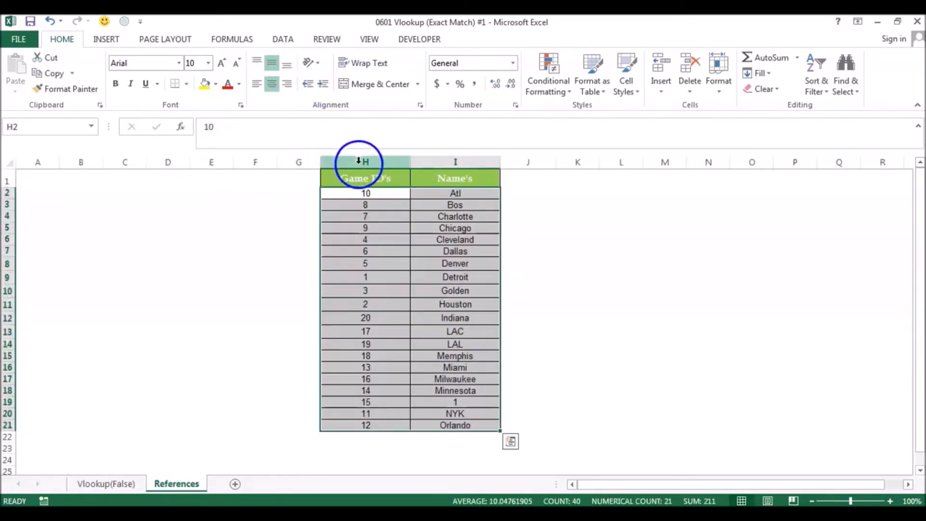
{"action": "left_click", "coordinate": [353, 205]}
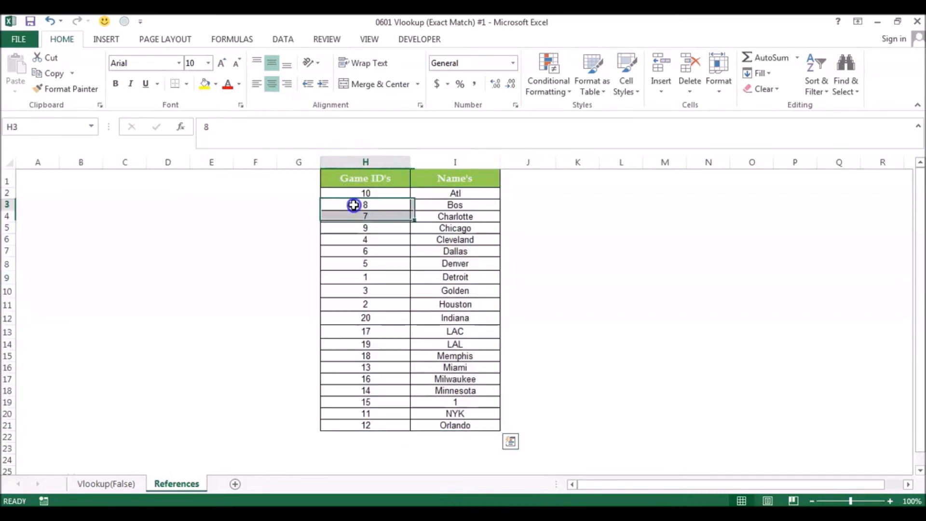
{"action": "left_click_drag", "start_coordinate": [354, 203], "coordinate": [439, 437]}
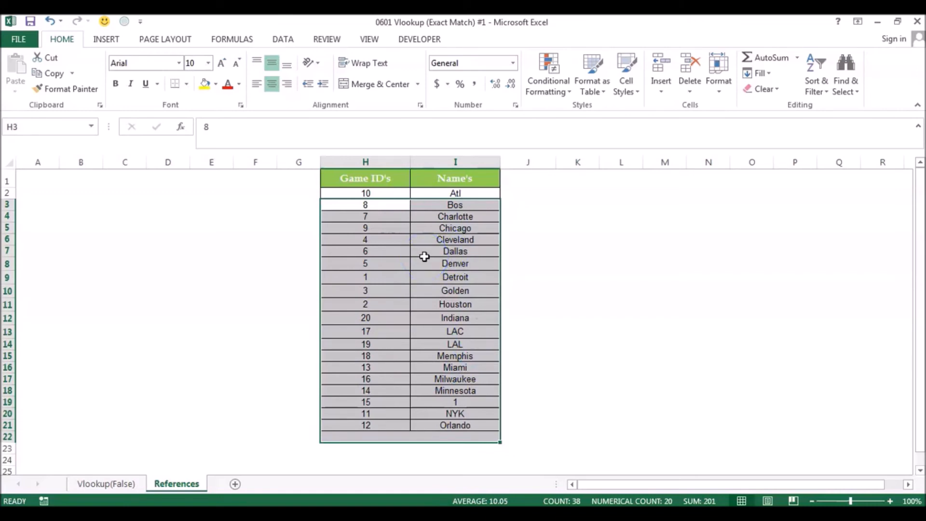
{"action": "key", "text": "ctrl+Page_Up"}
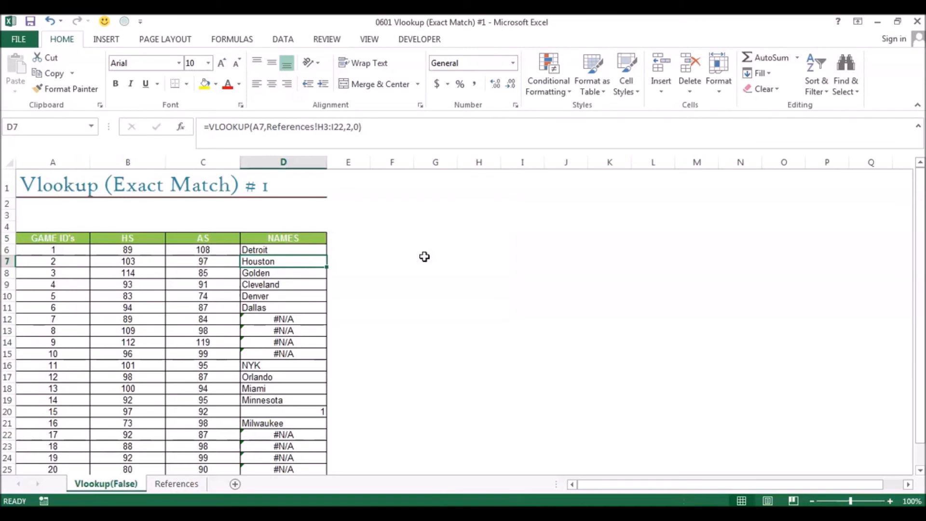
- Inspect how the table array reference changes in the Names column formulas from D8 down to D12
{"action": "left_click", "coordinate": [317, 273]}
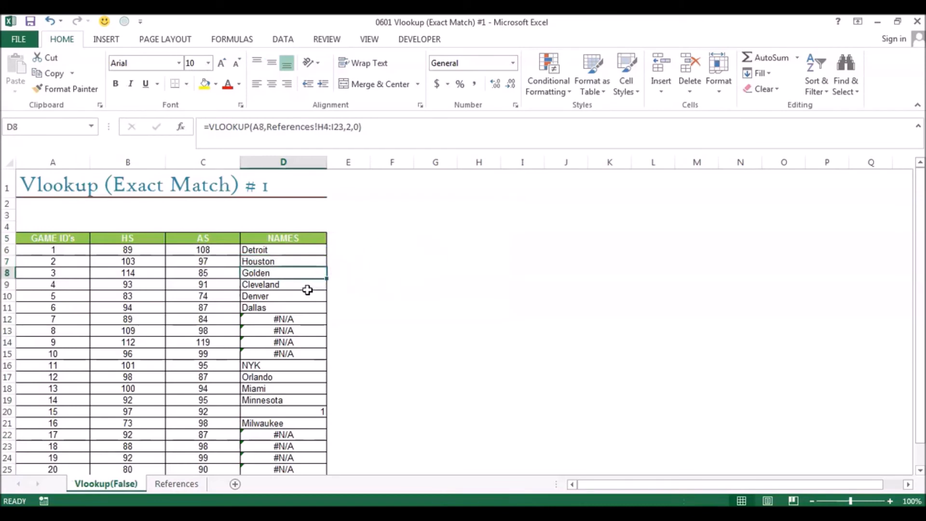
{"action": "left_click", "coordinate": [307, 289]}
{"action": "left_click", "coordinate": [303, 307]}
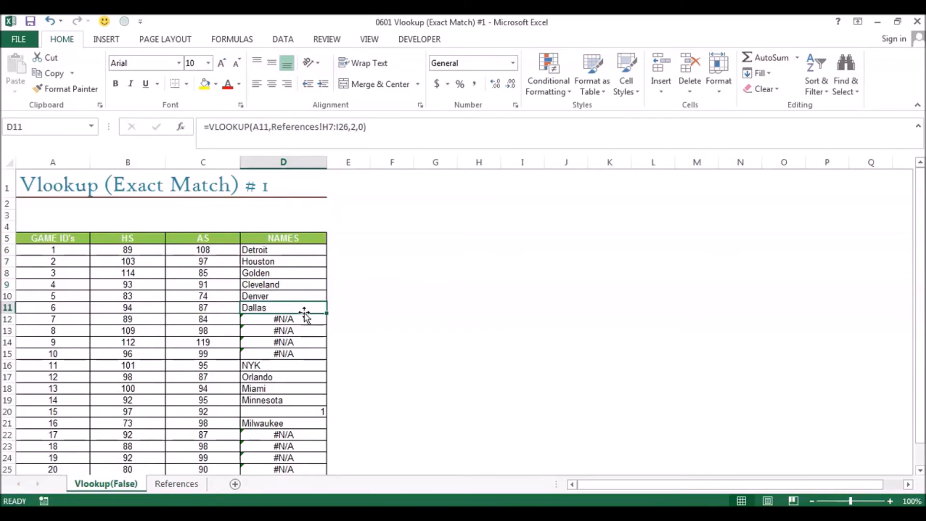
{"action": "left_click", "coordinate": [305, 319]}
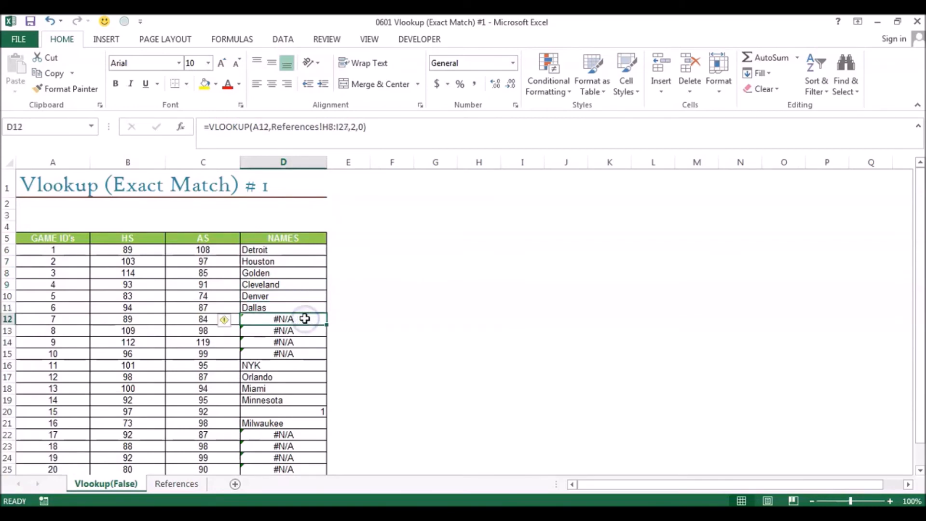
{"action": "left_click", "coordinate": [305, 319]}
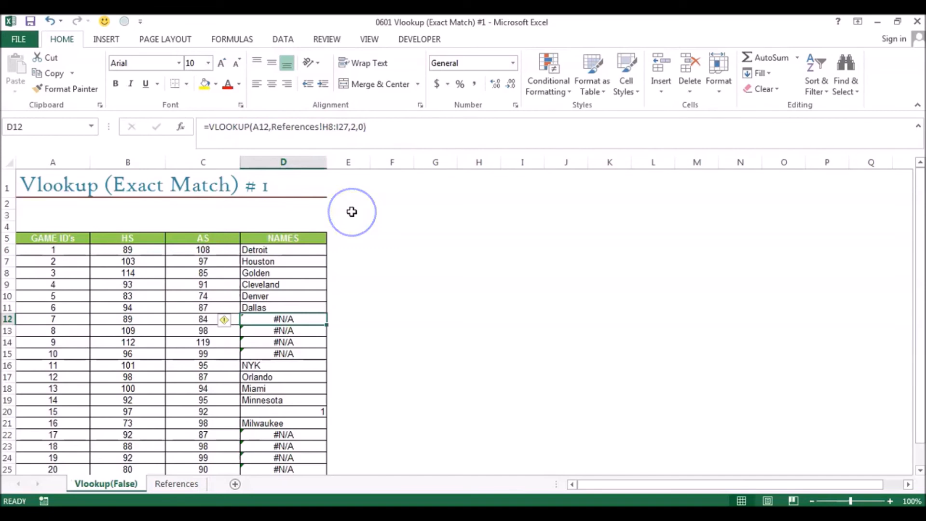
- Highlight D12's table array H8:I27 on the References sheet to see which Game IDs it covers, and return to the lookup sheet
{"action": "key", "text": "ctrl+Page_Down"}
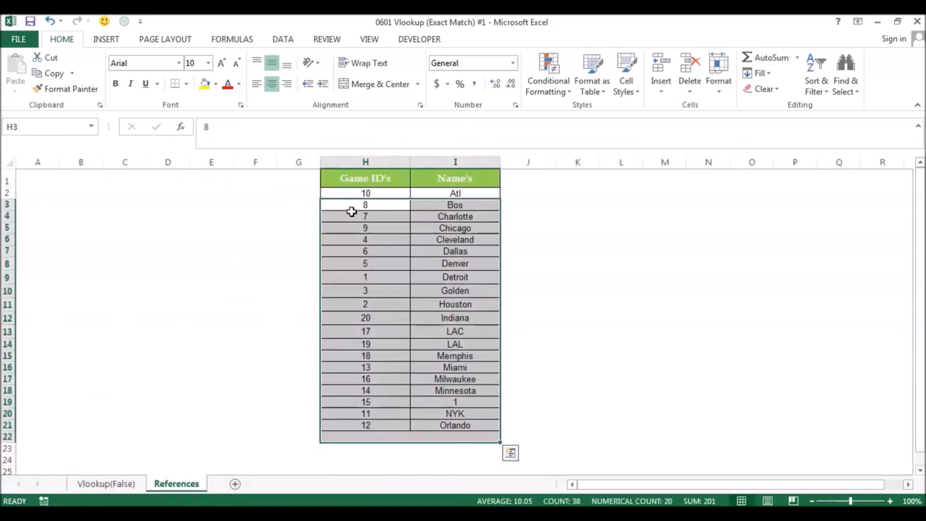
{"action": "key", "text": "Down"}
{"action": "key", "text": "Down"}
{"action": "key", "text": "Down"}
{"action": "key", "text": "Down"}
{"action": "key", "text": "Down"}
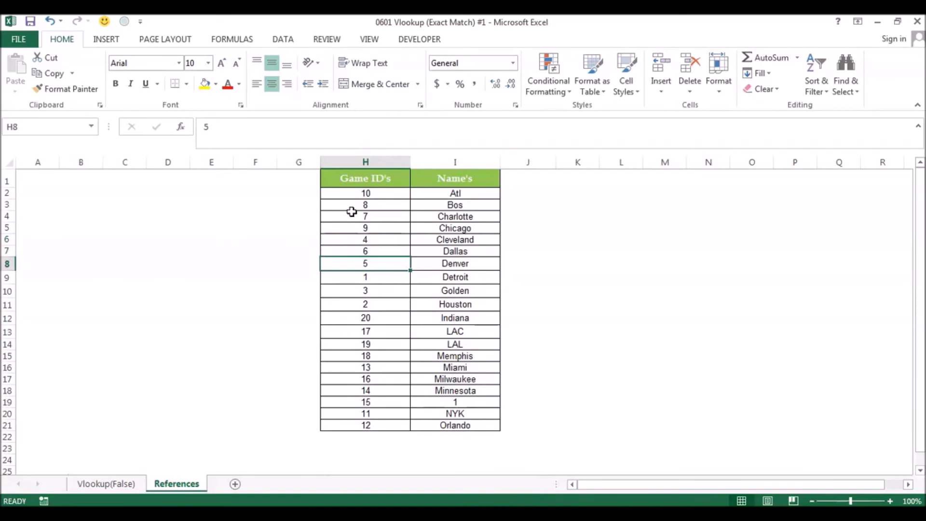
{"action": "key", "text": "shift+Right"}
{"action": "key", "text": "shift+Down"}
{"action": "key", "text": "shift+Down"}
{"action": "key", "text": "shift+Down"}
{"action": "key", "text": "shift+Down"}
{"action": "key", "text": "shift+Down"}
{"action": "key", "text": "shift+Down"}
{"action": "key", "text": "shift+Down"}
{"action": "key", "text": "shift+Down"}
{"action": "key", "text": "shift+Down"}
{"action": "key", "text": "shift+Down"}
{"action": "key", "text": "shift+Down"}
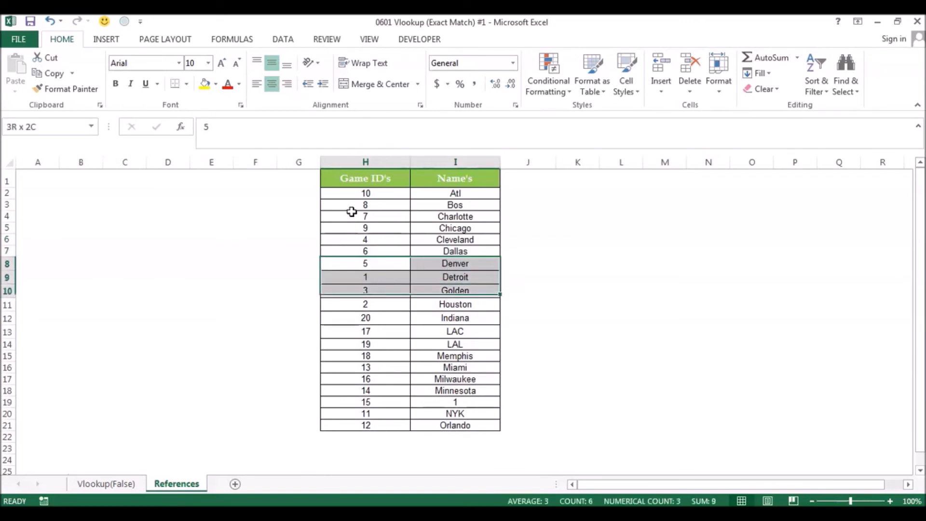
{"action": "key", "text": "shift+Down"}
{"action": "key", "text": "shift+Down"}
{"action": "key", "text": "shift+Down"}
{"action": "key", "text": "shift+Down"}
{"action": "key", "text": "shift+Down"}
{"action": "key", "text": "shift+Down"}
{"action": "key", "text": "shift+Down"}
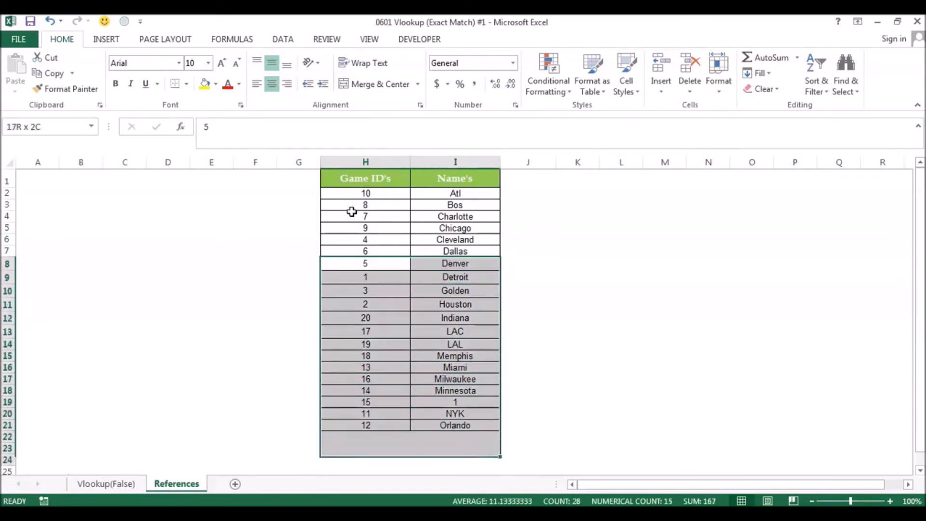
{"action": "key", "text": "shift+Down"}
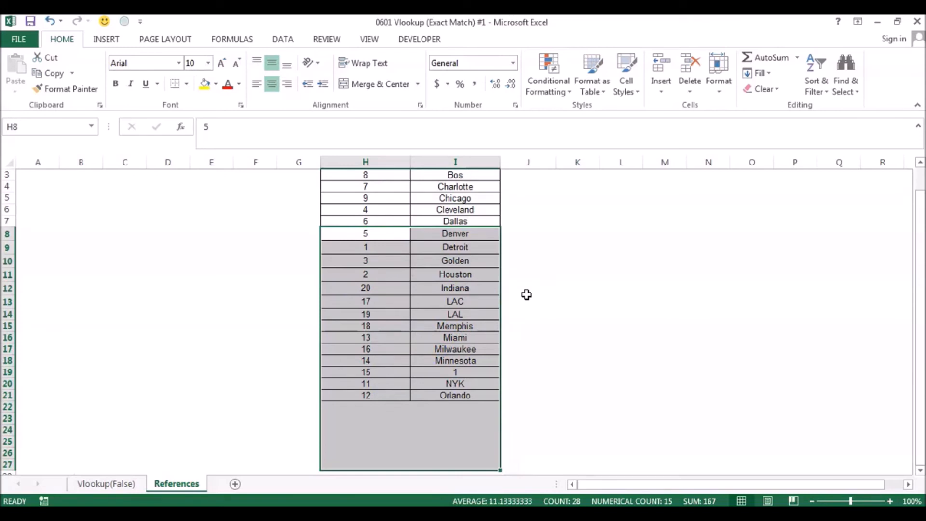
{"action": "key", "text": "ctrl+Page_Up"}
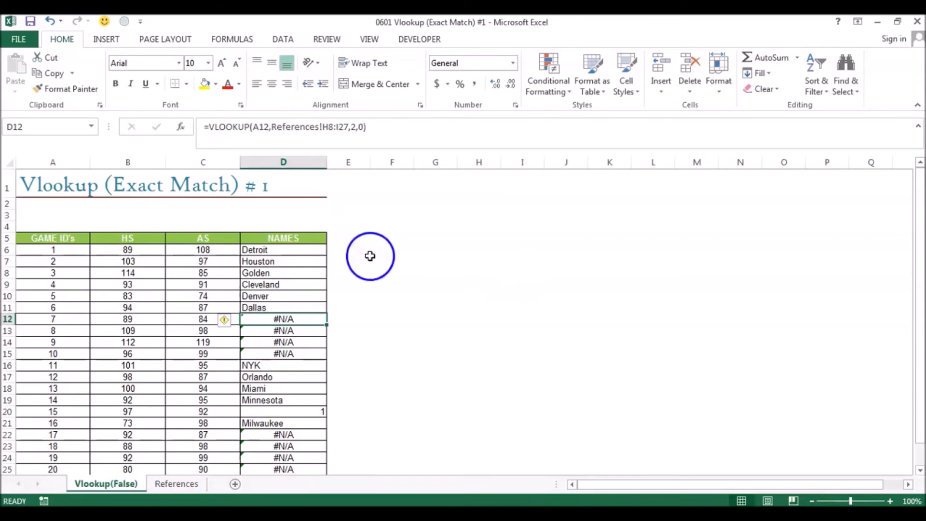
- Display the formulas instead of their results on the Vlookup(False) sheet
{"action": "left_click", "coordinate": [310, 250]}
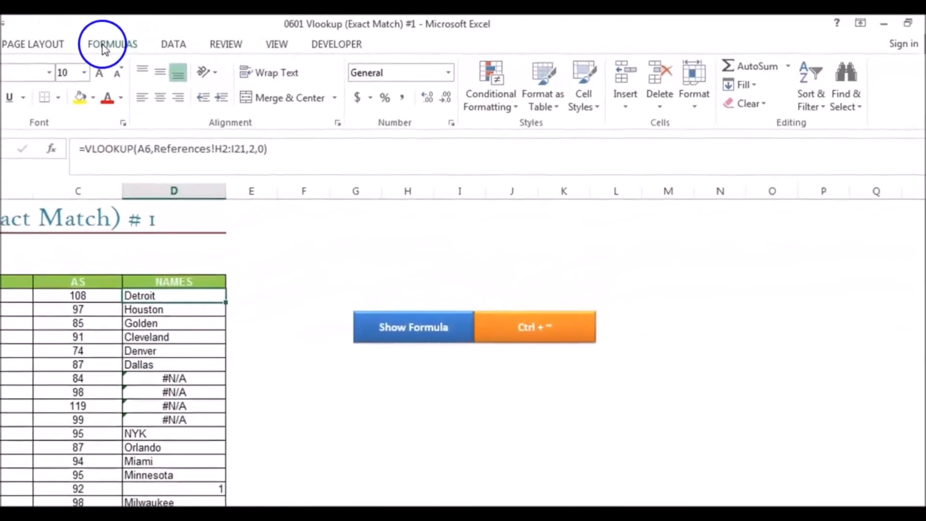
{"action": "left_click", "coordinate": [105, 45]}
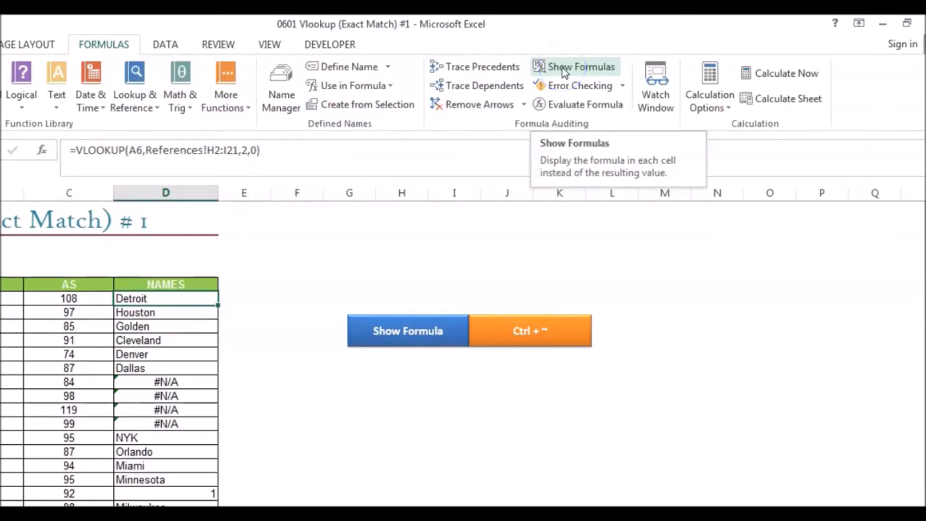
{"action": "left_click", "coordinate": [620, 60]}
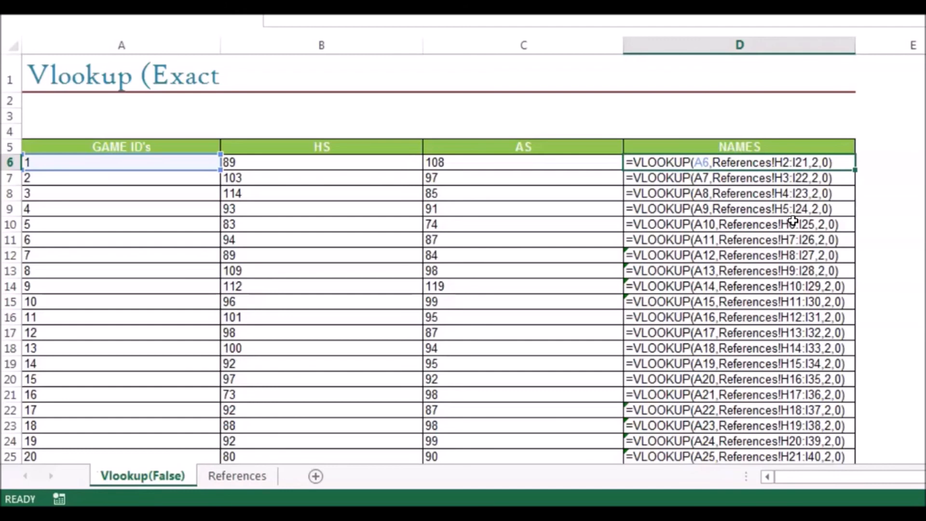
- Lock the rows of the table array in D6's VLOOKUP so it reads References!H$2:I$21, and commit the formula
{"action": "left_click", "coordinate": [779, 163]}
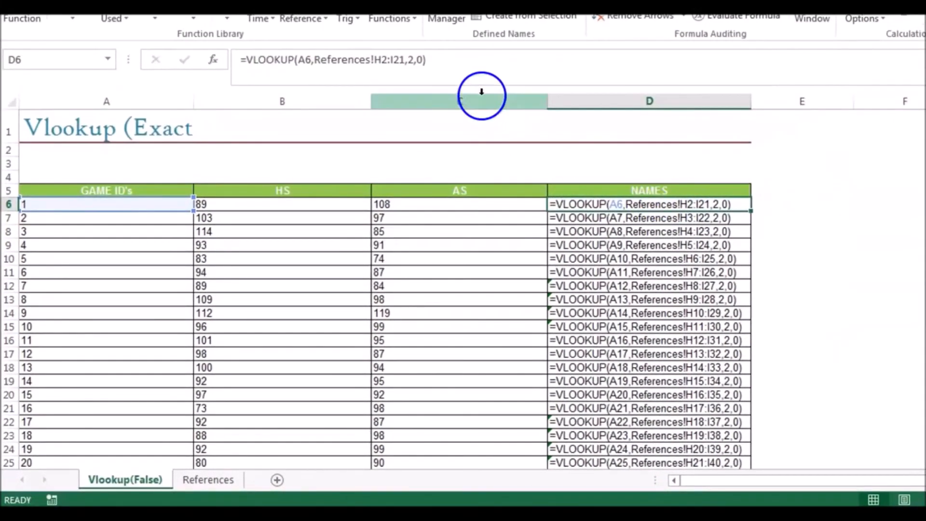
{"action": "left_click", "coordinate": [383, 59]}
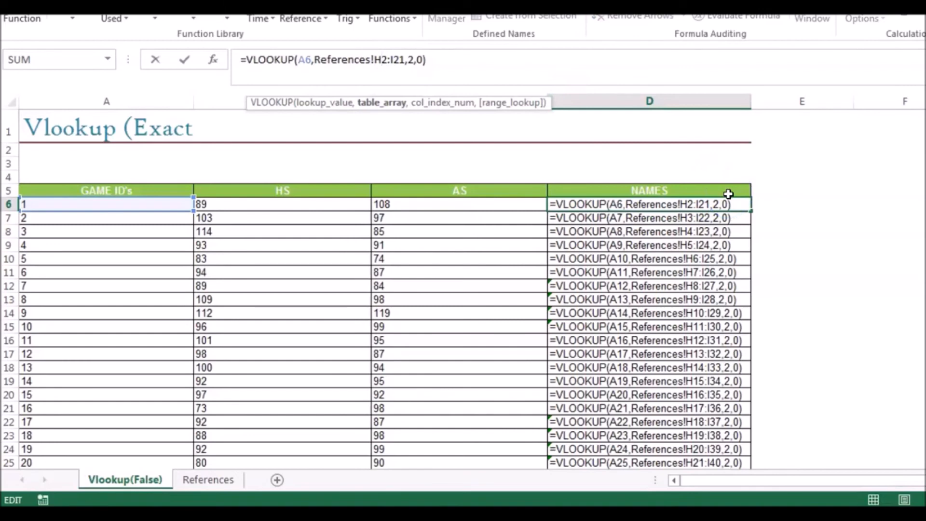
{"action": "type", "text": "$"}
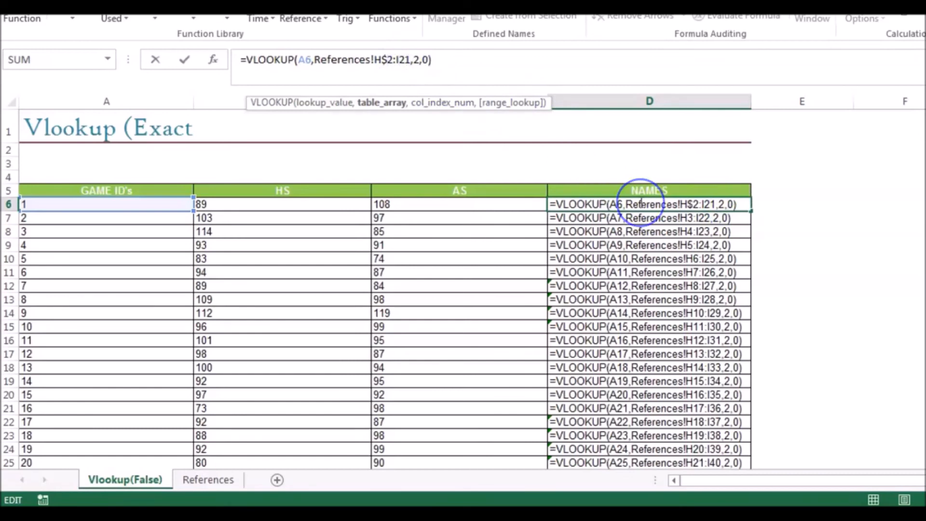
{"action": "type", "text": "$"}
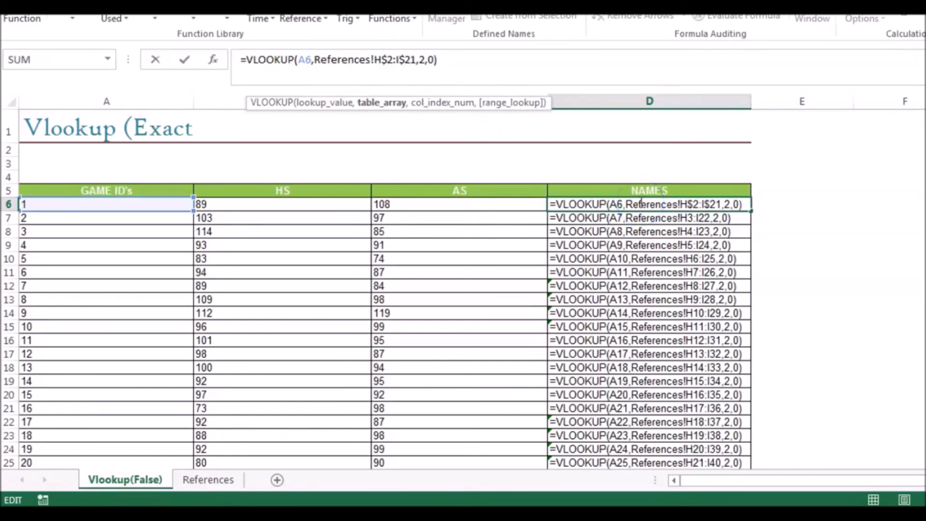
{"action": "key", "text": "Return"}
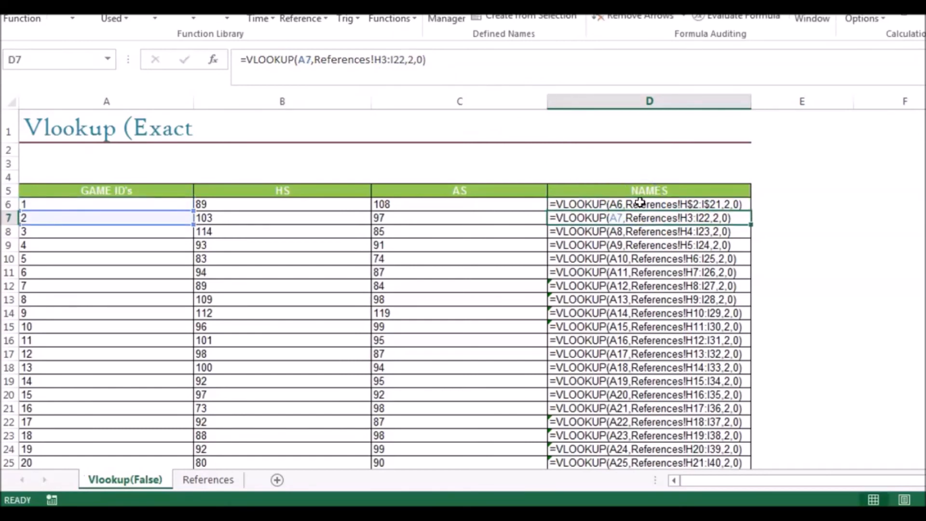
- Fill the row-locked formula from D6 down through row 25 and switch the sheet back to showing results
{"action": "left_click", "coordinate": [640, 203]}
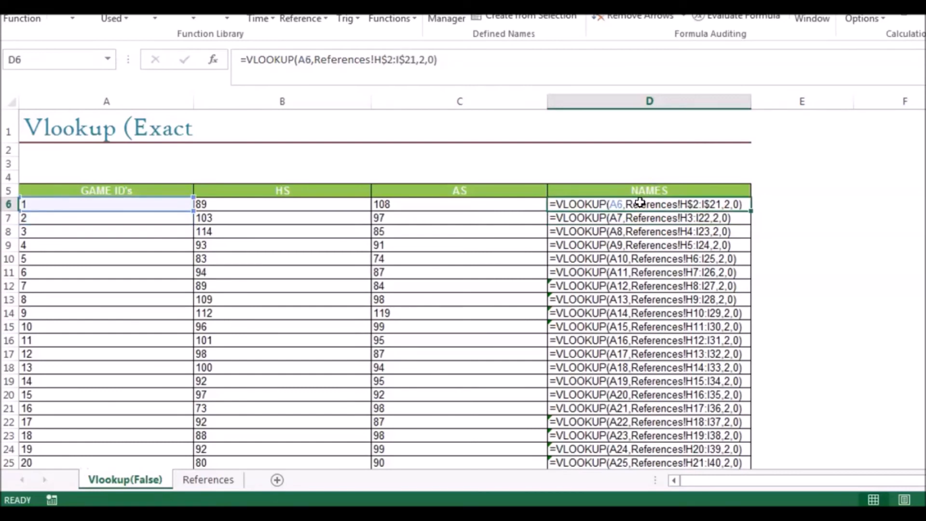
{"action": "double_click", "coordinate": [751, 211]}
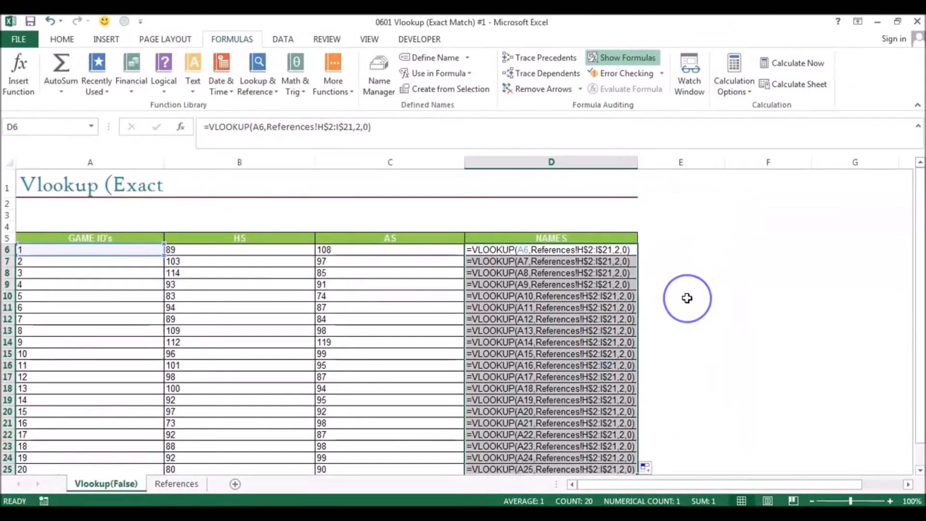
{"action": "left_click", "coordinate": [629, 57]}
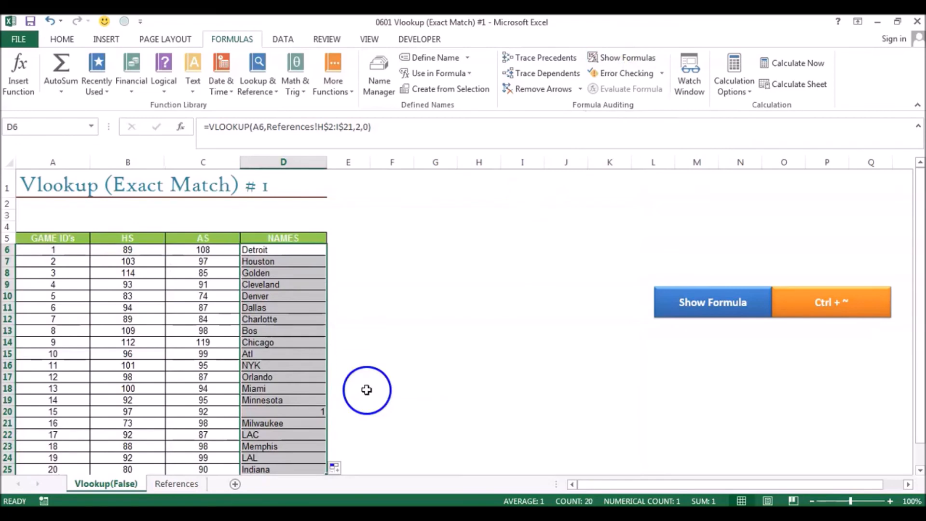
{"action": "left_click", "coordinate": [308, 413]}
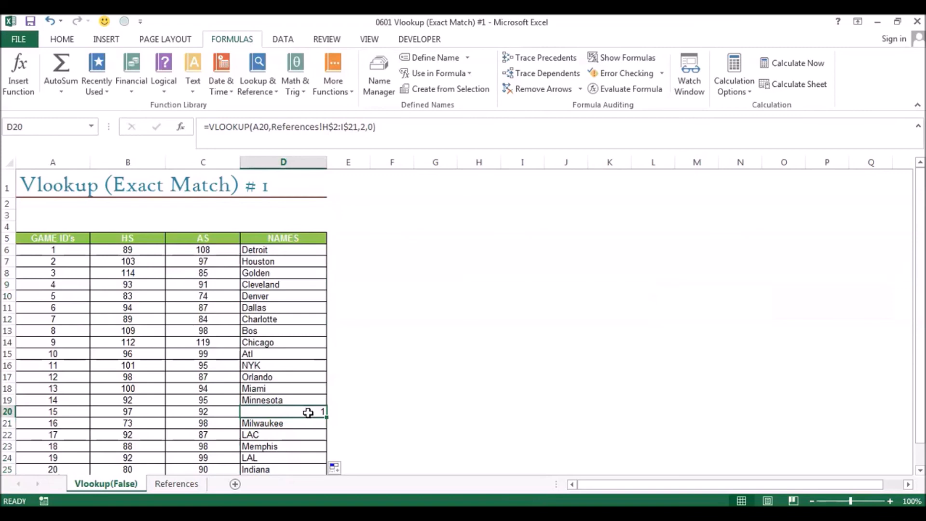
- Clear all lookup formulas from D6:D25 in the Names column and reselect D6
{"action": "left_click", "coordinate": [299, 256]}
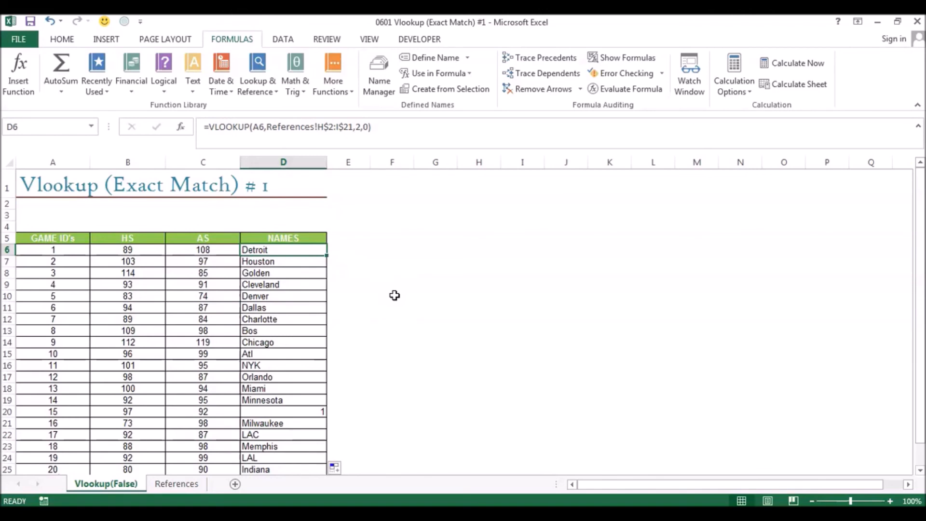
{"action": "key", "text": "ctrl+shift+Down"}
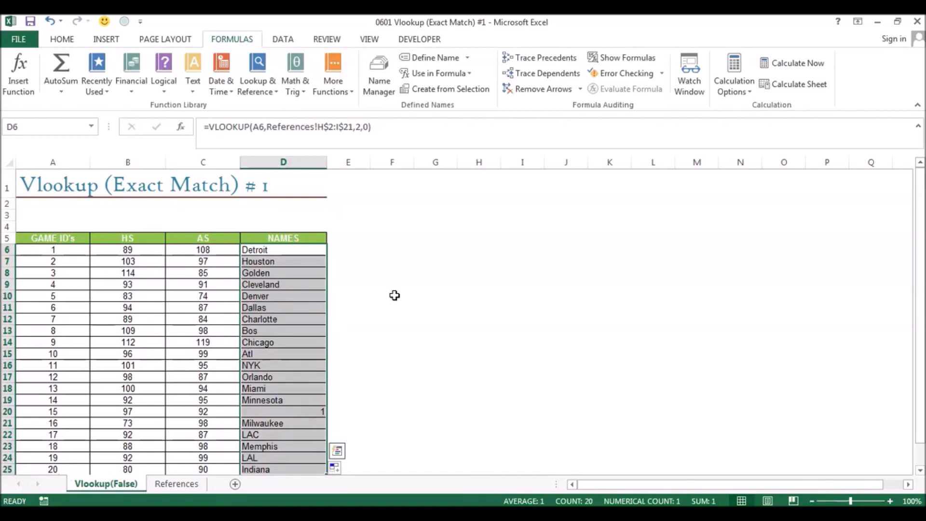
{"action": "key", "text": "Delete"}
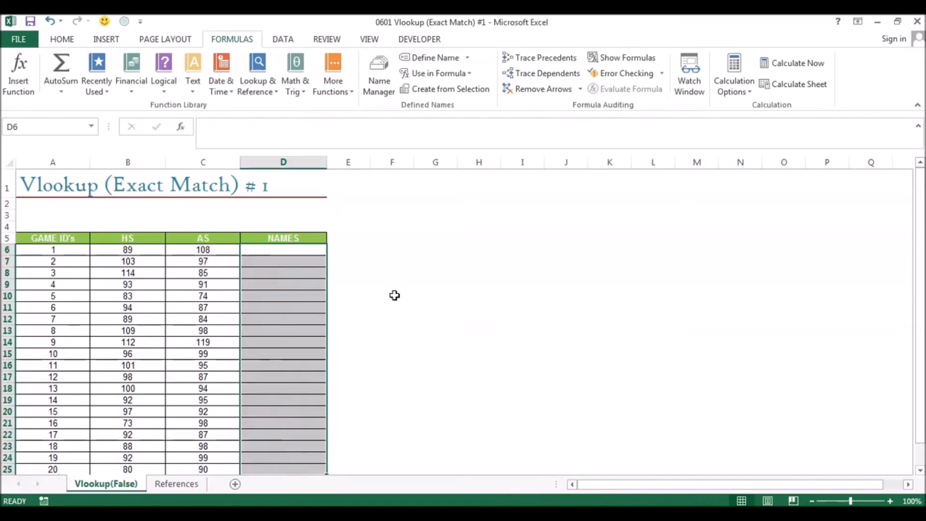
{"action": "key", "text": "Up"}
{"action": "key", "text": "Down"}
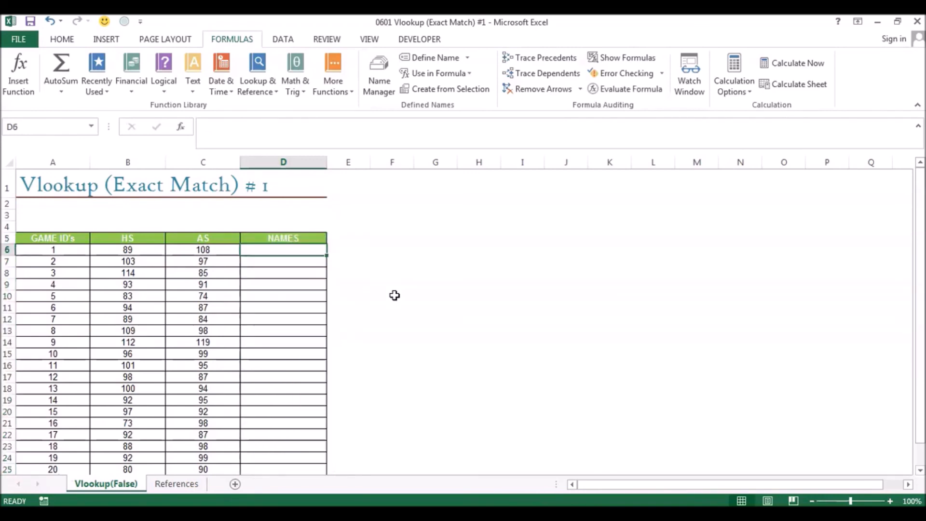
- Start a VLOOKUP formula in D6 with the game ID in A6 as the lookup value
{"action": "type", "text": "=vloo"}
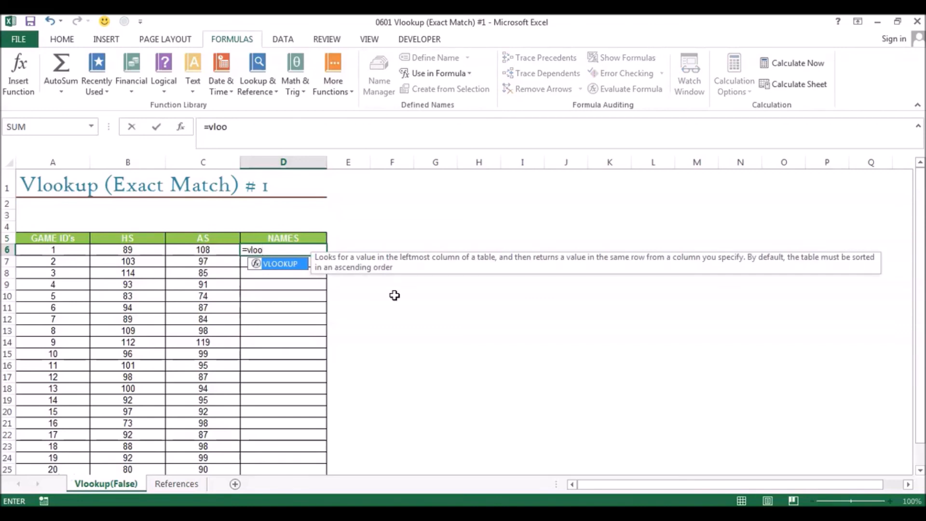
{"action": "key", "text": "Tab"}
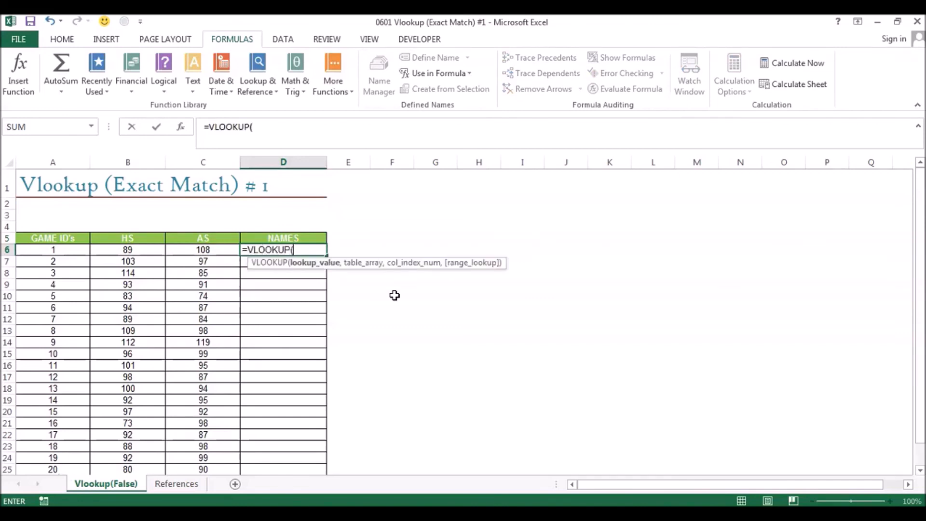
{"action": "key", "text": "Left"}
{"action": "key", "text": "Left"}
{"action": "key", "text": "Left"}
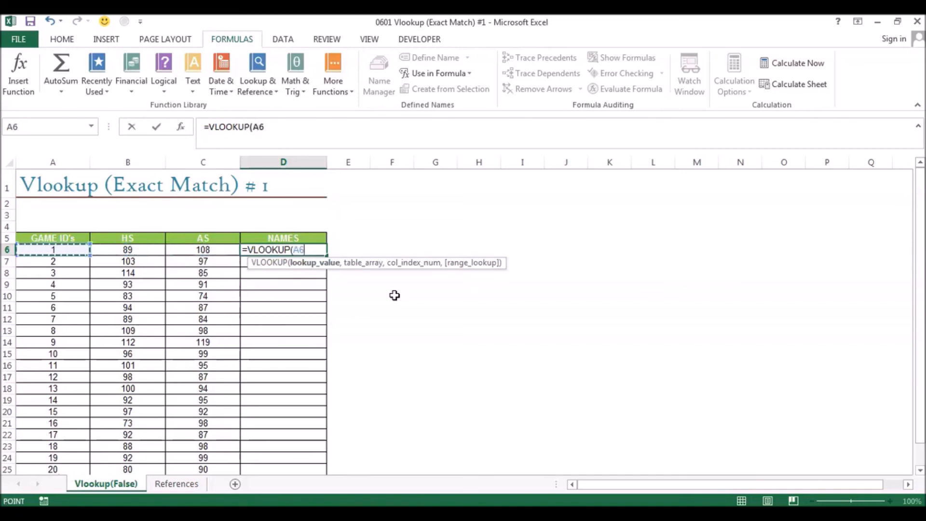
{"action": "type", "text": ","}
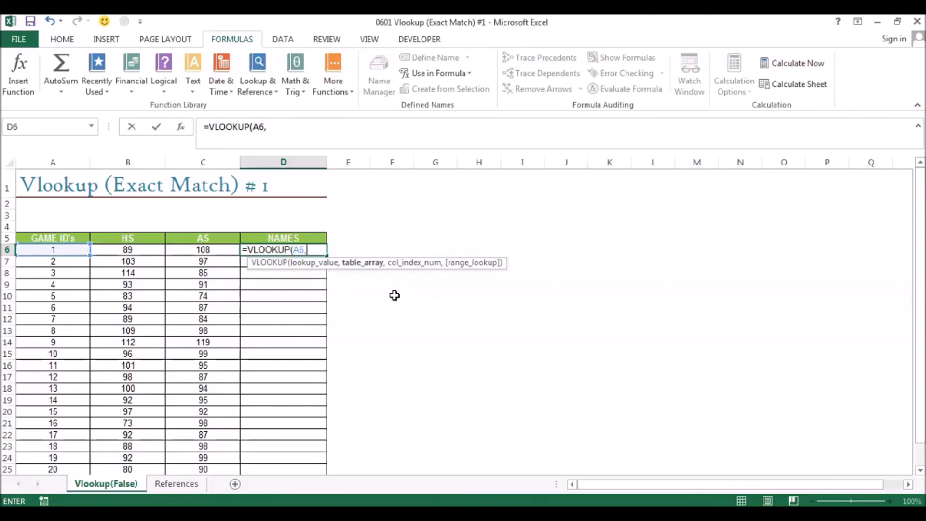
- Set the VLOOKUP's table array to H2:I21 on the References sheet
{"action": "key", "text": "ctrl+Page_Down"}
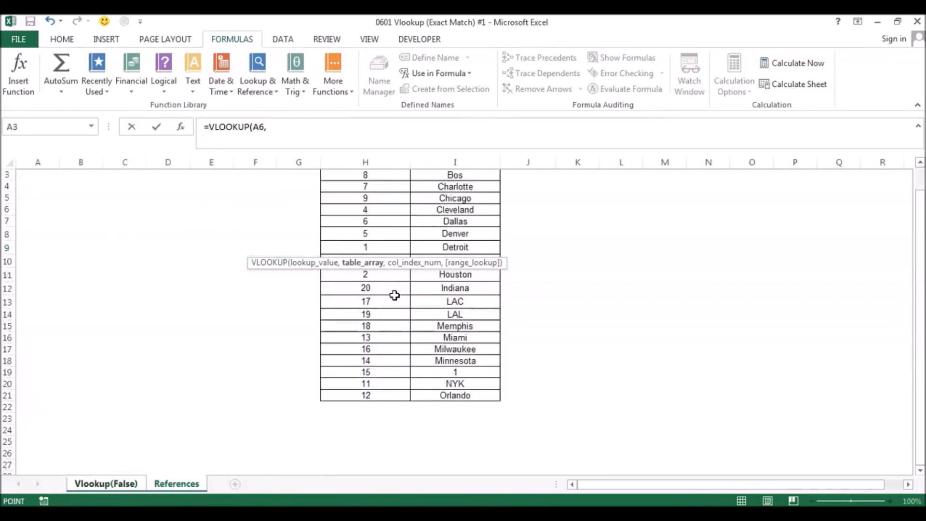
{"action": "key", "text": "Up"}
{"action": "key", "text": "Up"}
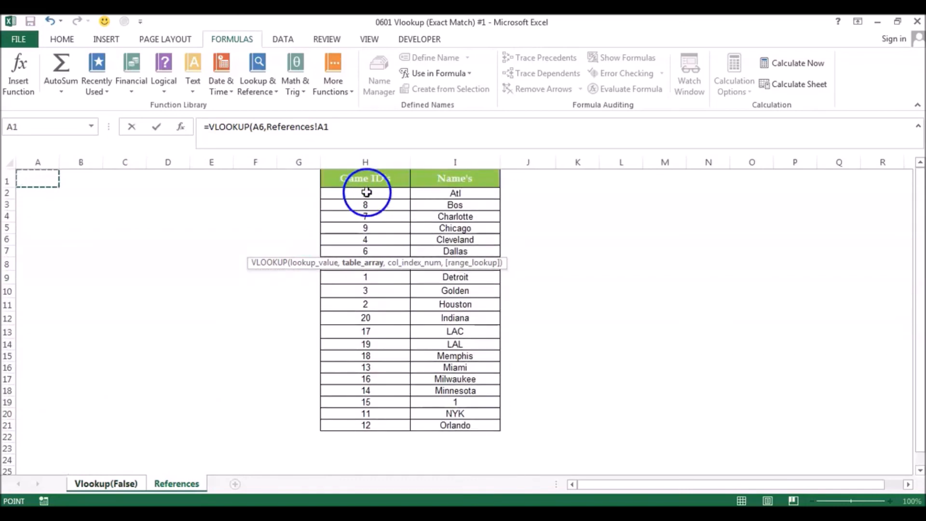
{"action": "left_click", "coordinate": [367, 192]}
{"action": "left_click_drag", "start_coordinate": [367, 194], "coordinate": [449, 424]}
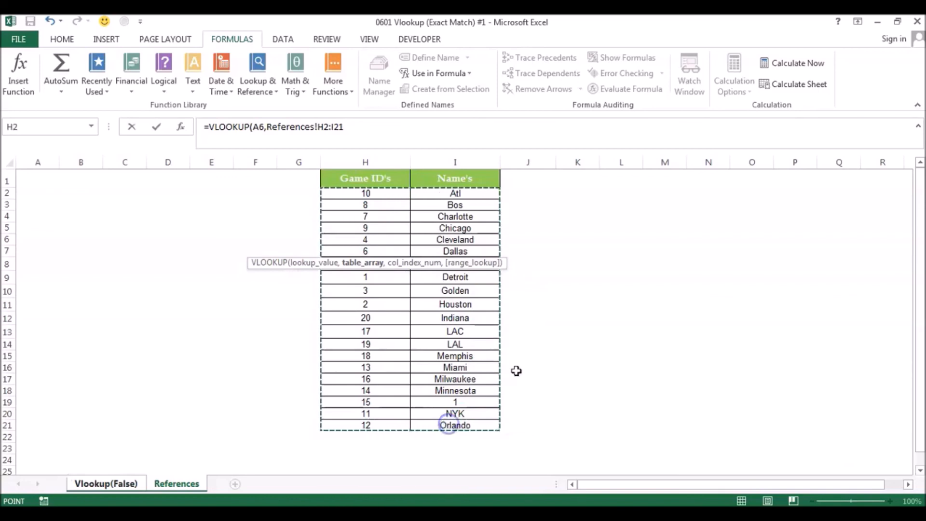
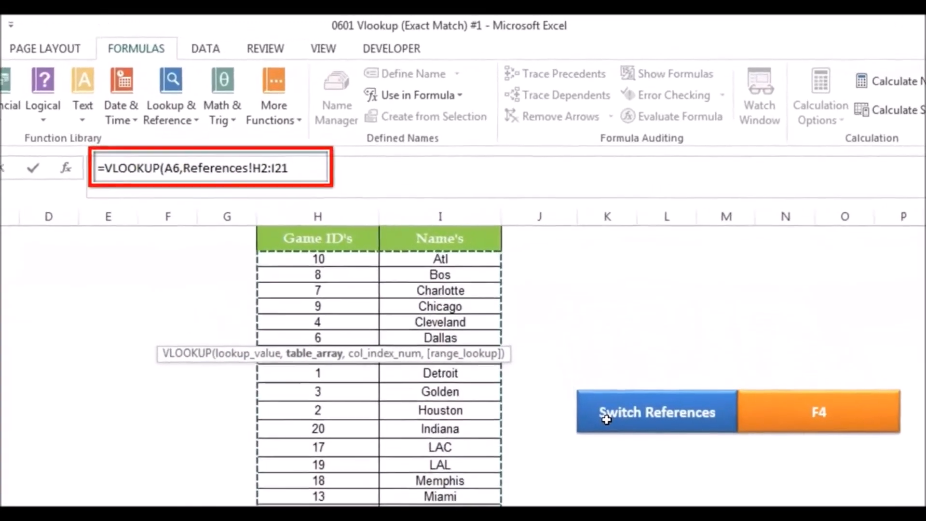
- Cycle the References table array through its reference types, ending with the fully absolute range $H$2:$I$21
{"action": "key", "text": "F4"}
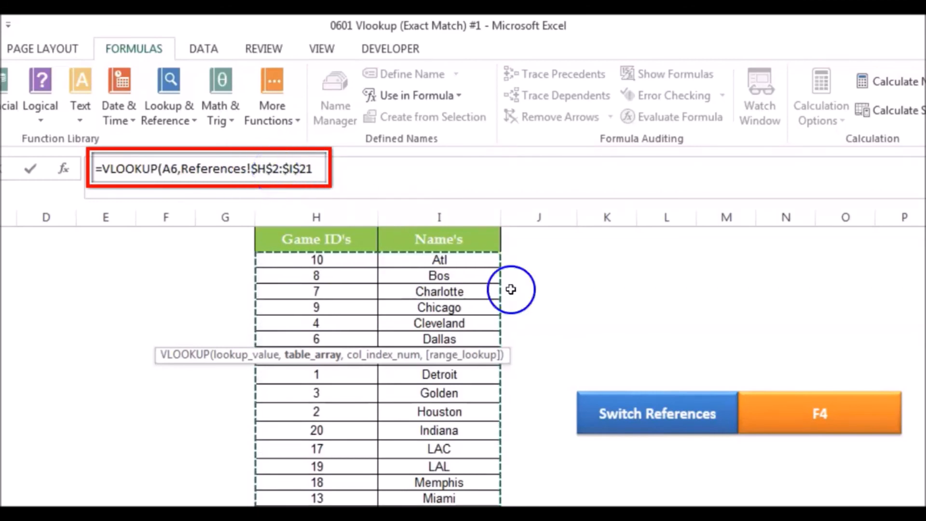
{"action": "key", "text": "F4"}
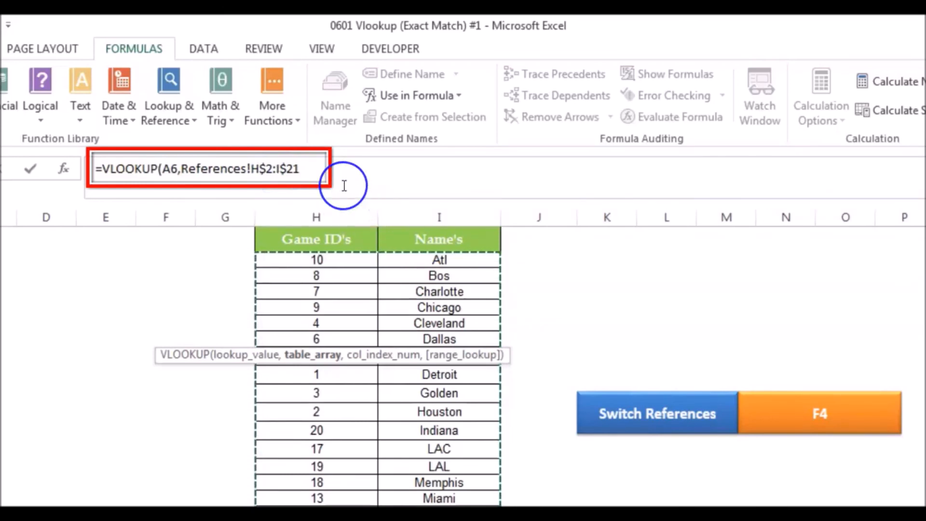
{"action": "left_click", "coordinate": [260, 167]}
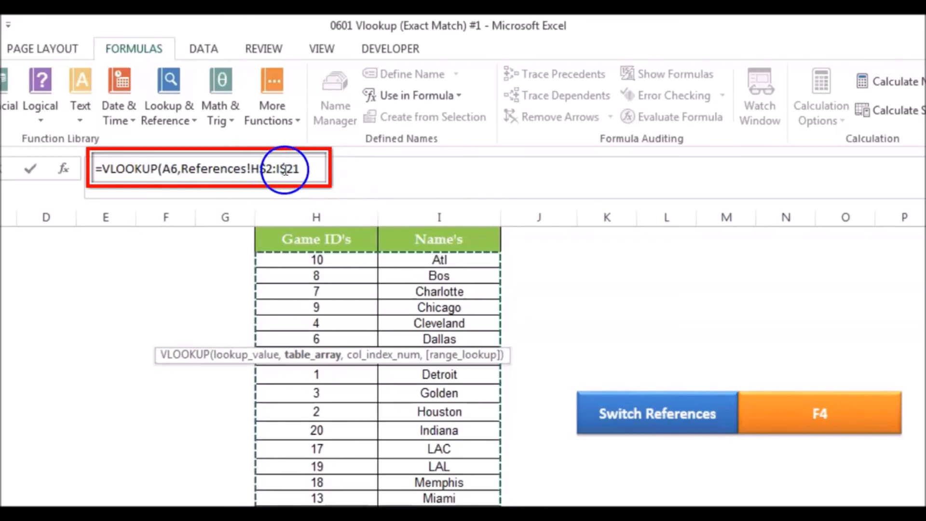
{"action": "key", "text": "F4"}
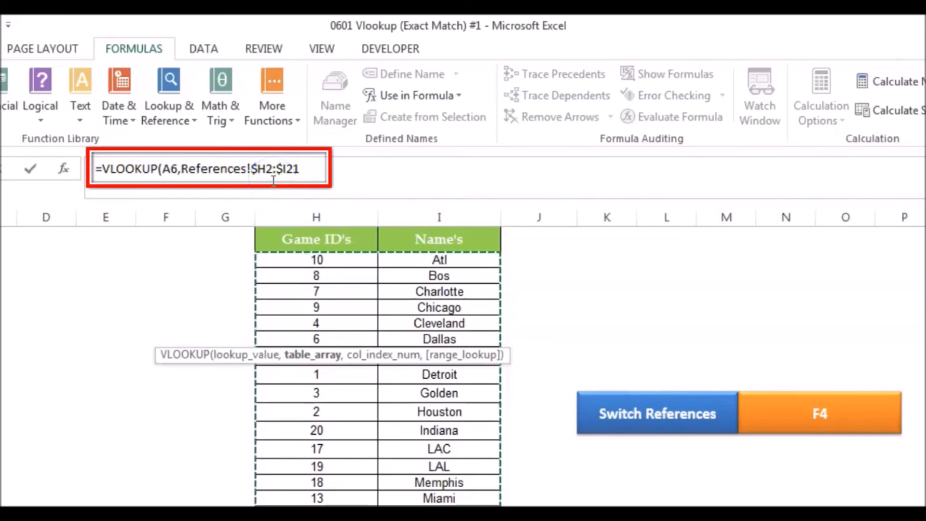
{"action": "key", "text": "F4"}
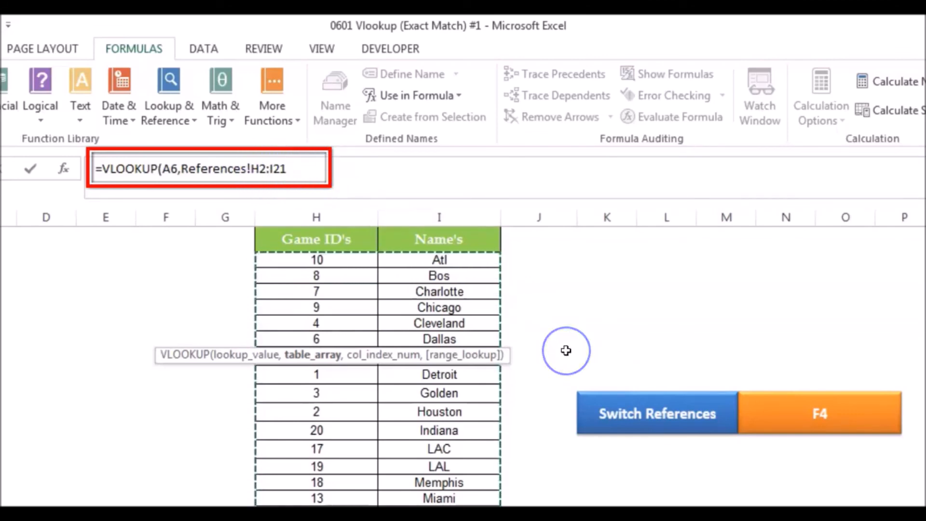
{"action": "key", "text": "F4"}
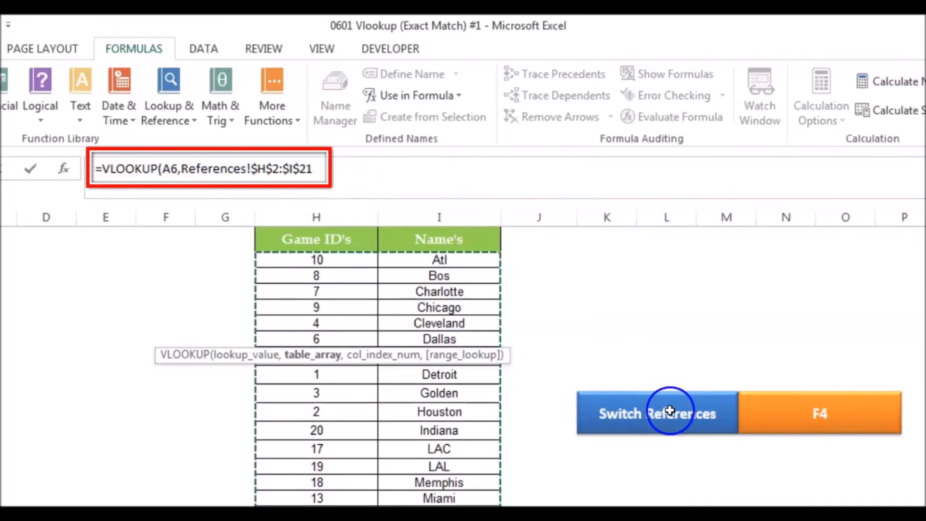
- Complete the D6 VLOOKUP with column index 2 and range lookup 0 for an exact match
{"action": "type", "text": ","}
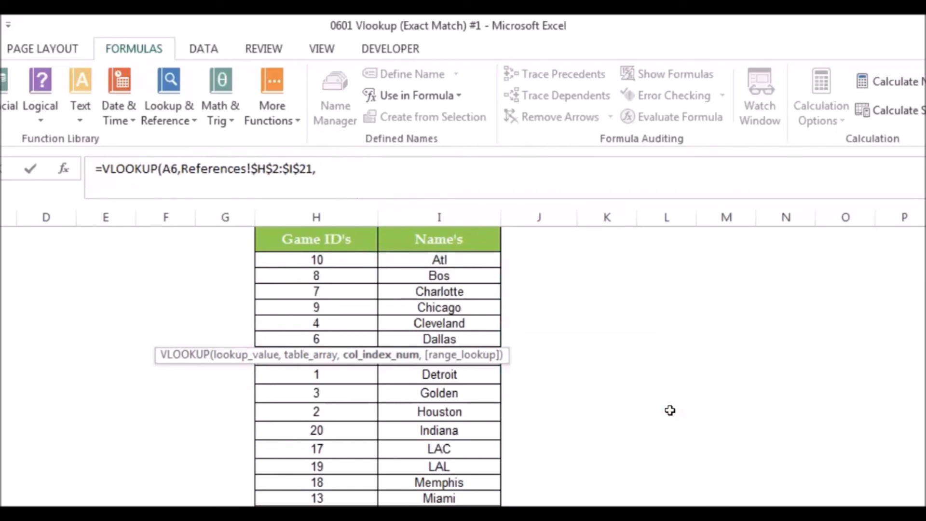
{"action": "type", "text": "2,"}
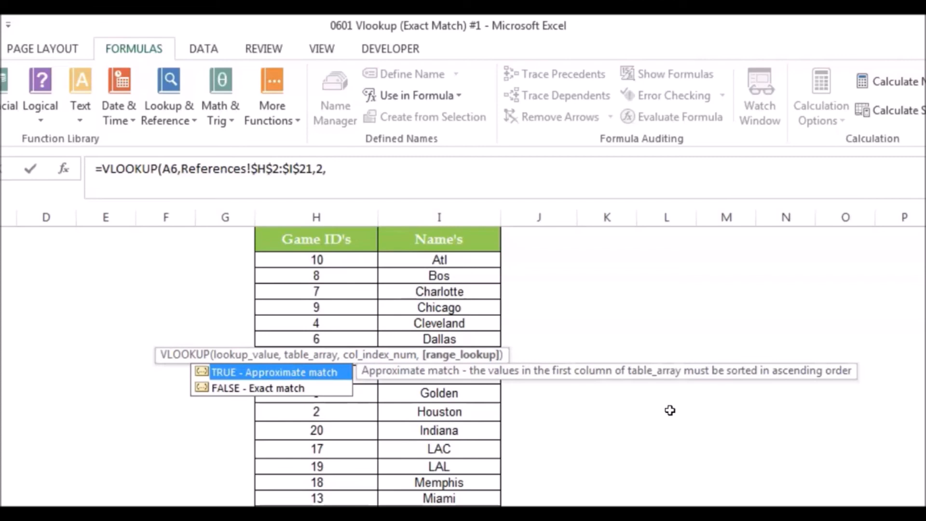
{"action": "type", "text": "0"}
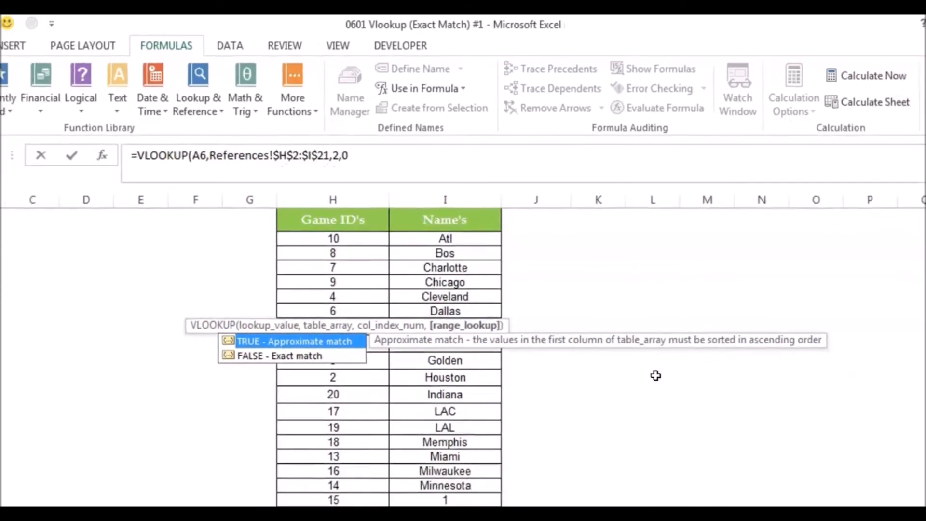
{"action": "type", "text": ")"}
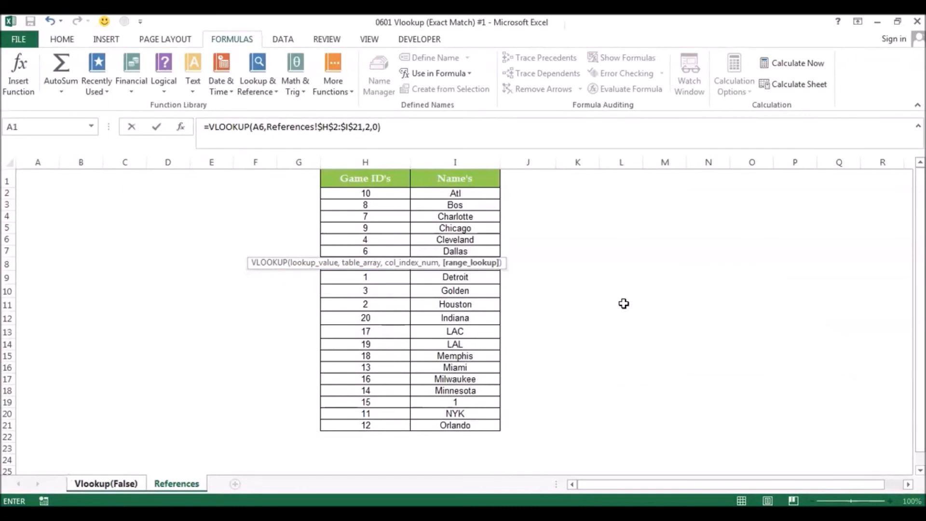
{"action": "key", "text": "Return"}
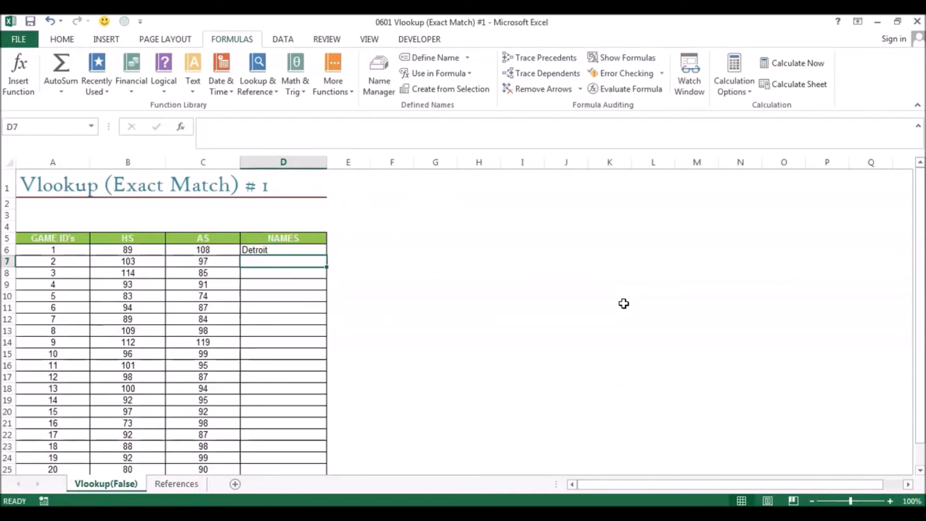
- Fill the absolute-reference VLOOKUP from D6 down through D25 and check the copied formulas in several Names cells
{"action": "key", "text": "Up"}
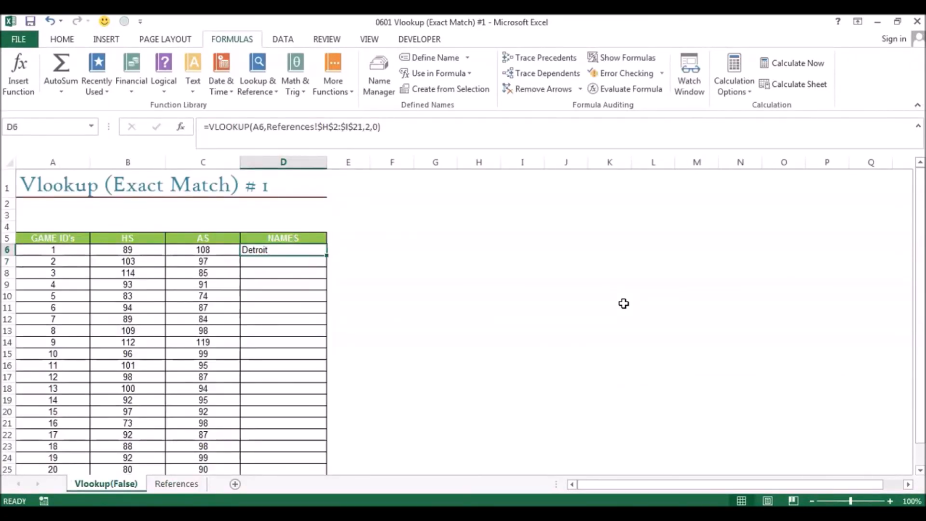
{"action": "double_click", "coordinate": [327, 254]}
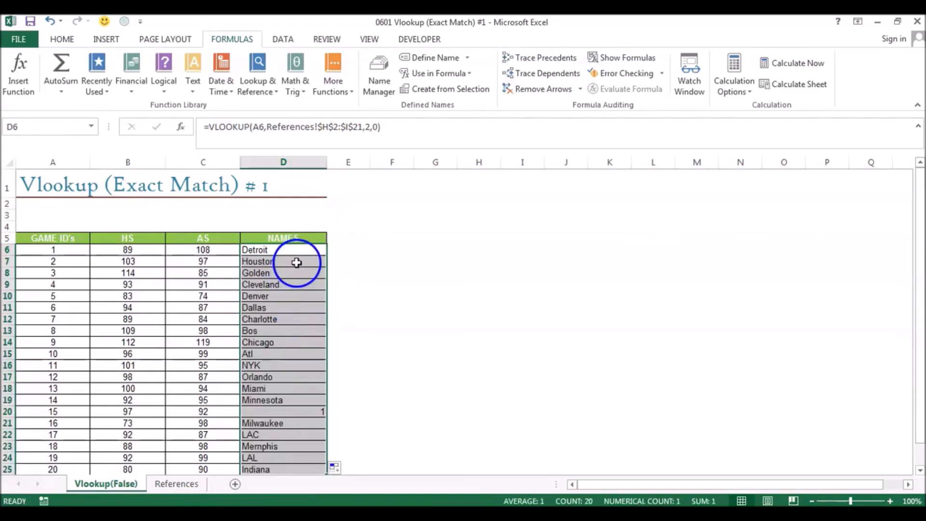
{"action": "left_click", "coordinate": [297, 262]}
{"action": "left_click", "coordinate": [293, 292]}
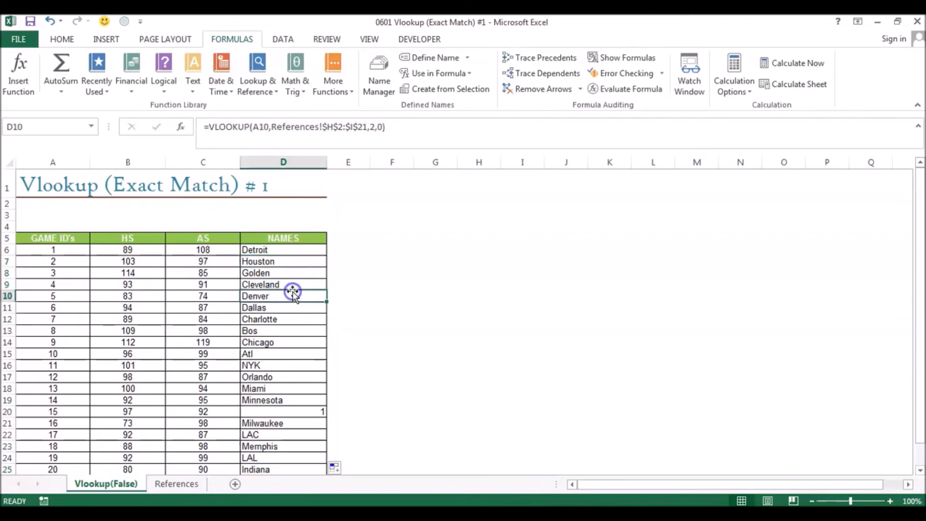
{"action": "left_click", "coordinate": [287, 331]}
{"action": "left_click", "coordinate": [278, 378]}
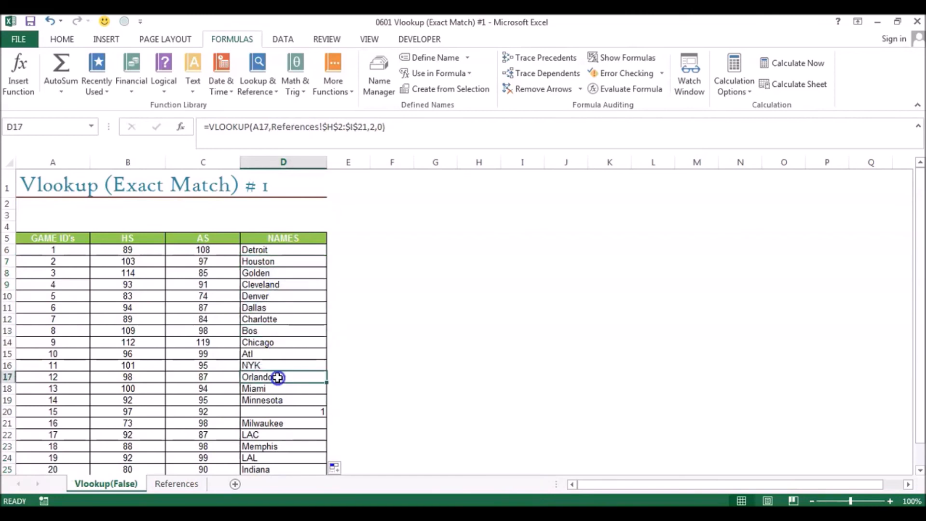
{"action": "left_click", "coordinate": [289, 252]}
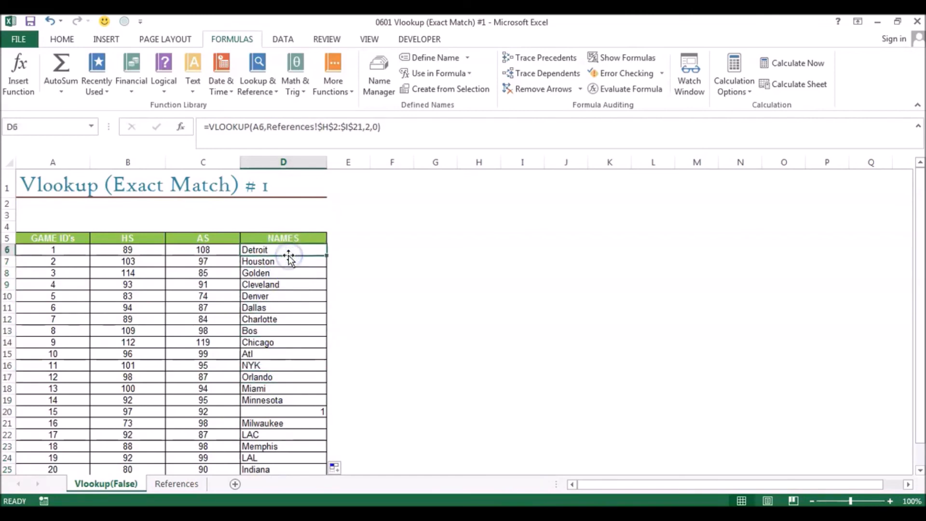